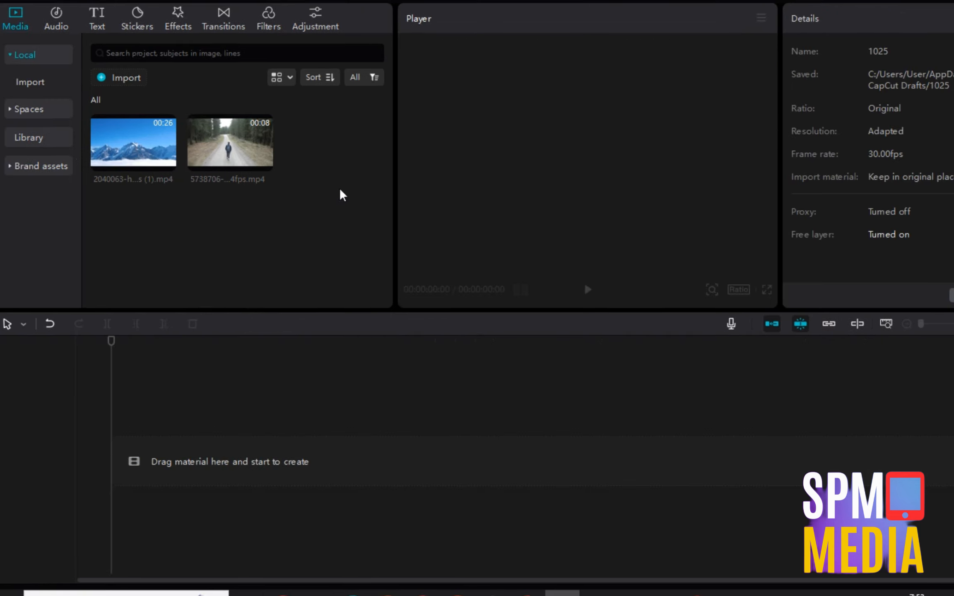
Place the snowy mountain clip and the forest walker clip back to back on the timeline.
drag(339, 188, 65, 144)
drag(124, 145, 128, 466)
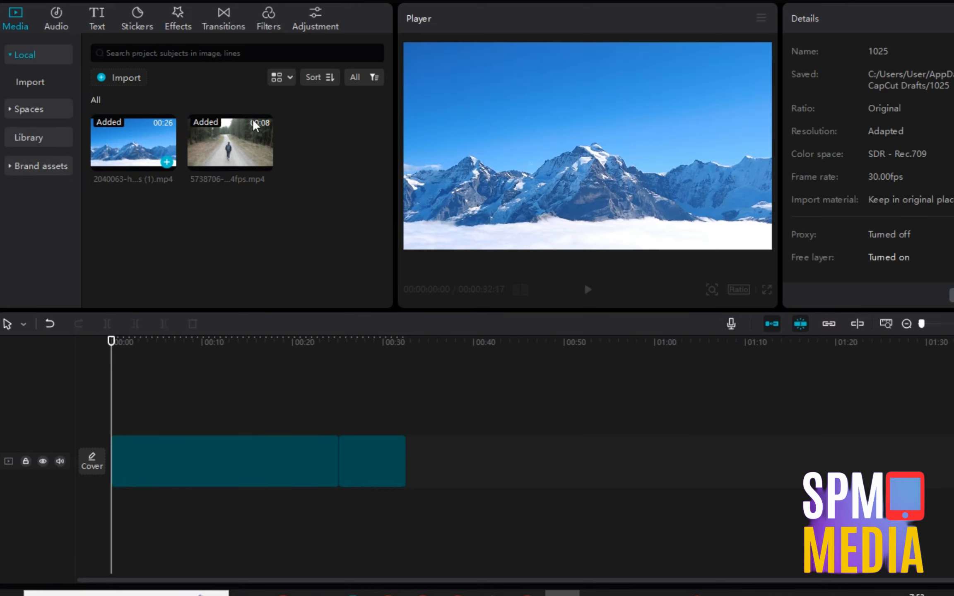
Select the forest walker clip and apply Auto cutout to remove its background.
click(393, 457)
click(251, 408)
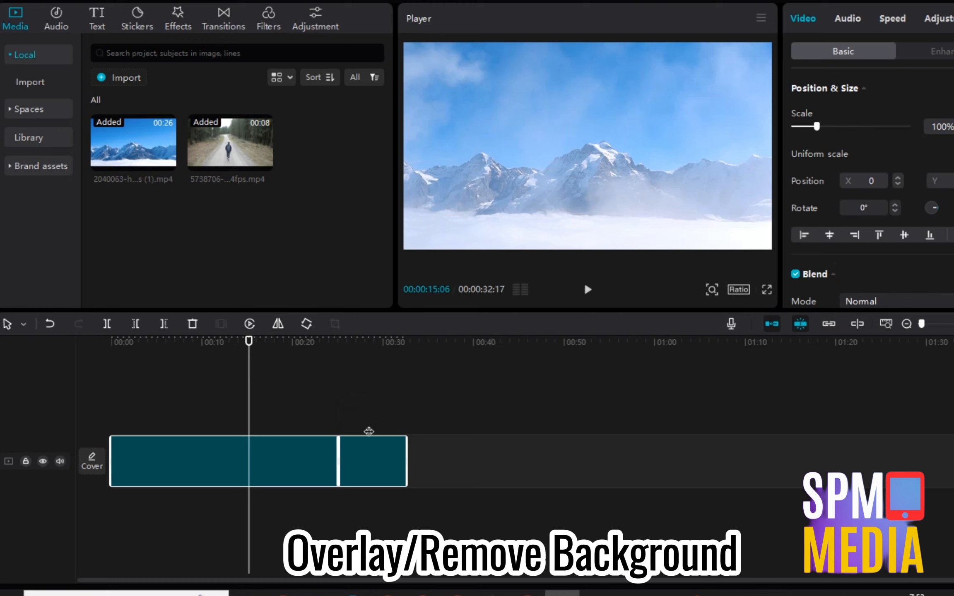
click(380, 421)
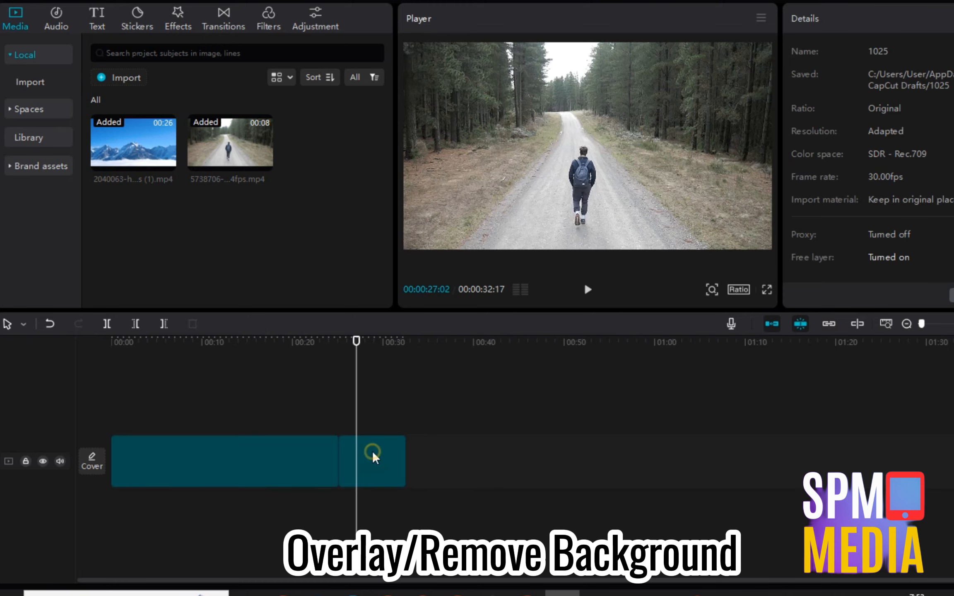
click(371, 451)
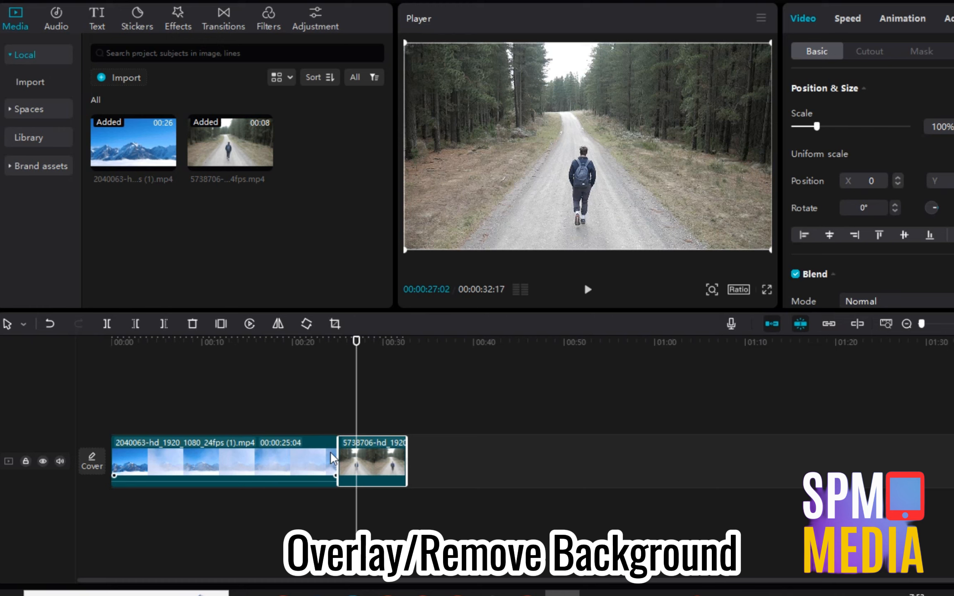
click(385, 419)
click(386, 451)
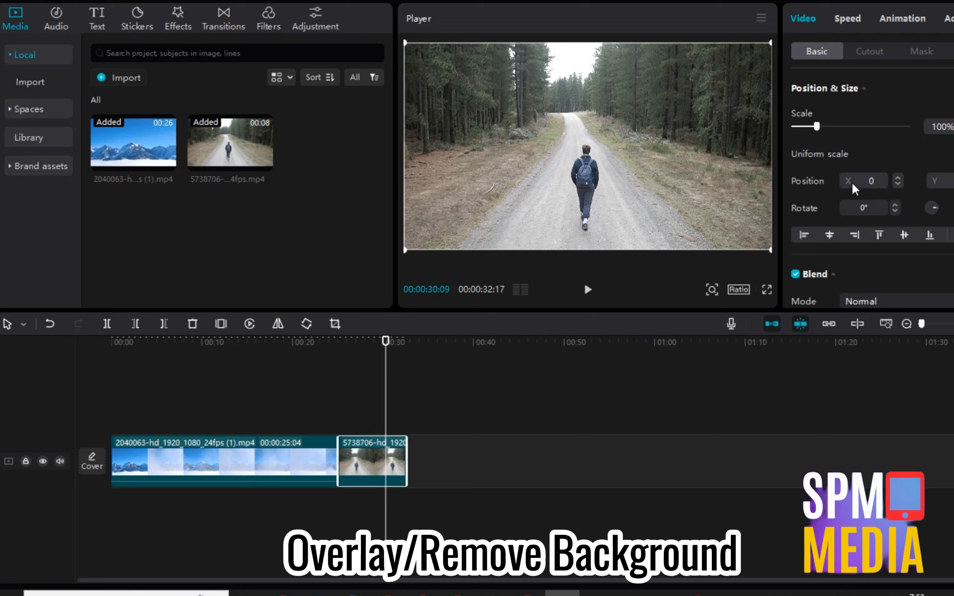
click(867, 56)
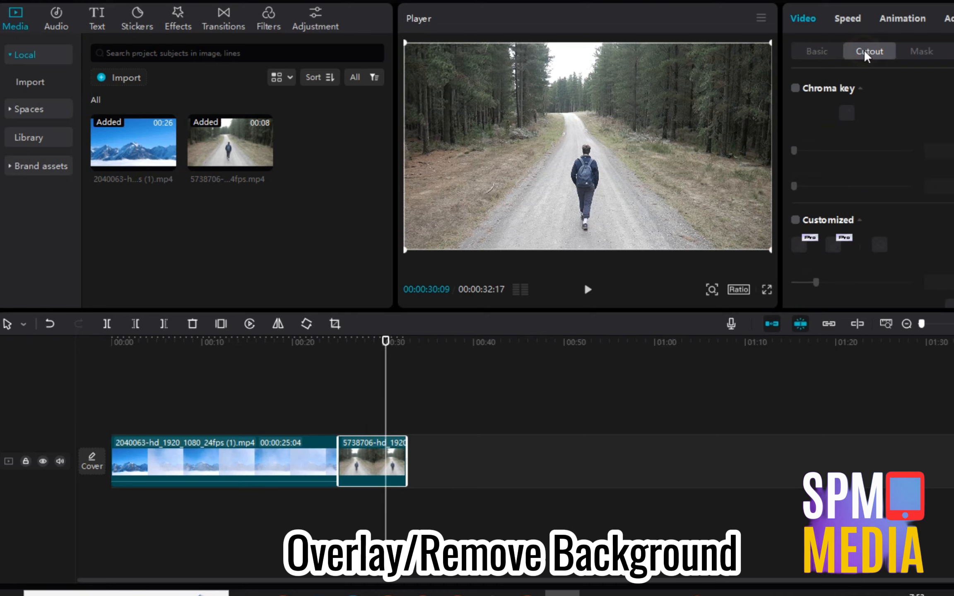
scroll(804, 154, down, 2)
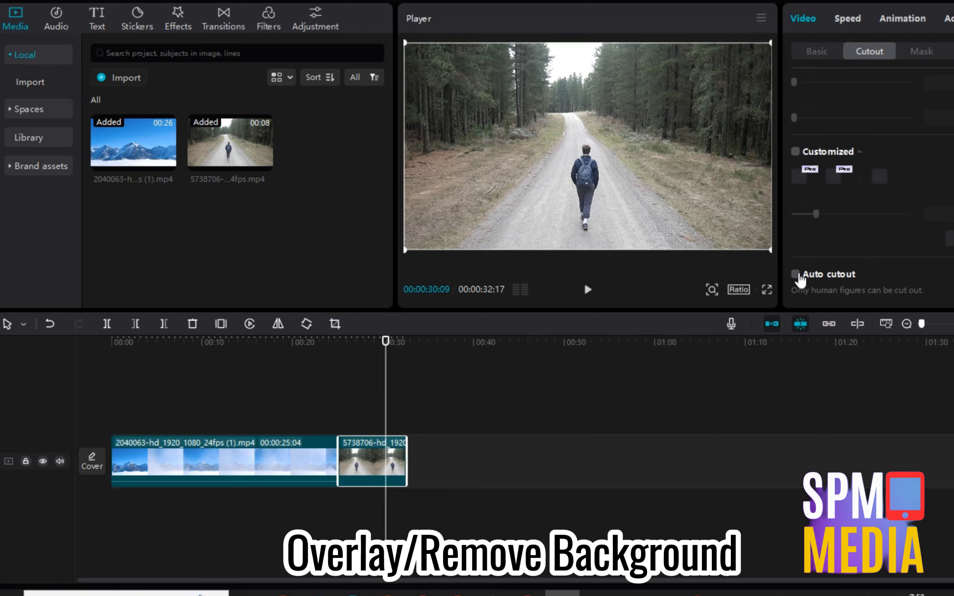
click(795, 275)
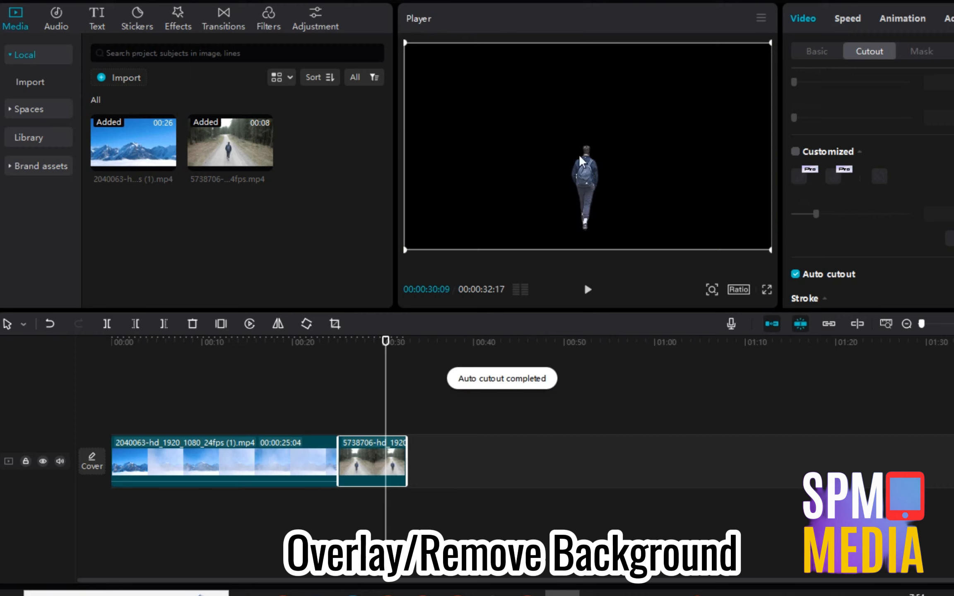
Enlarge the cut-out walker, center him in the frame, and layer the clip above the mountains.
click(588, 292)
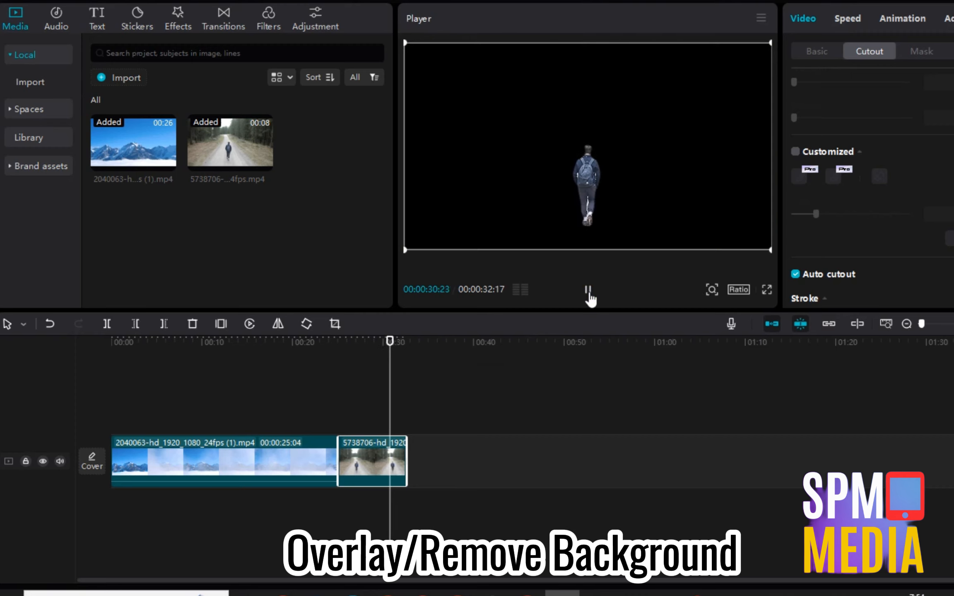
click(588, 292)
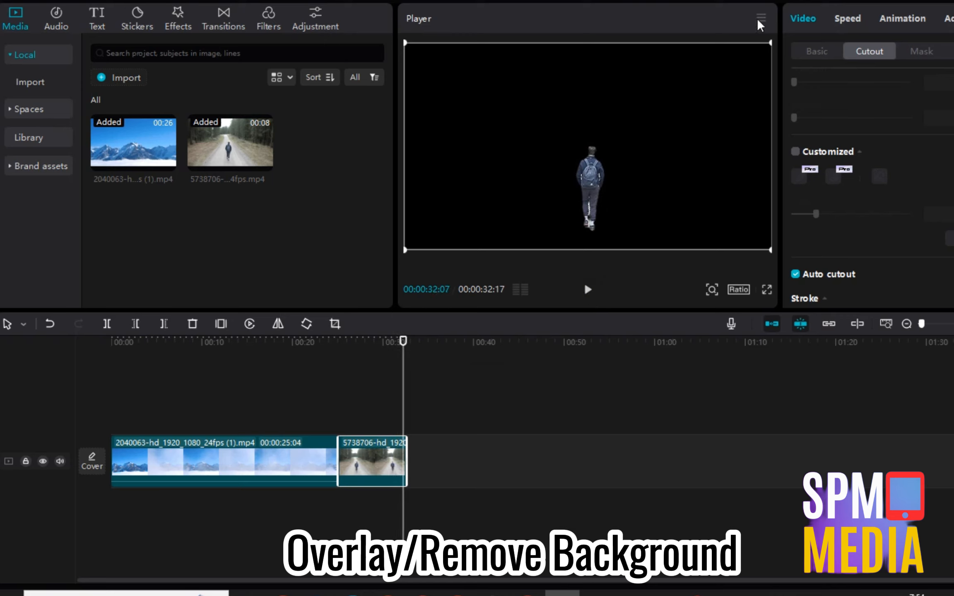
drag(770, 43, 919, 0)
drag(629, 237, 629, 159)
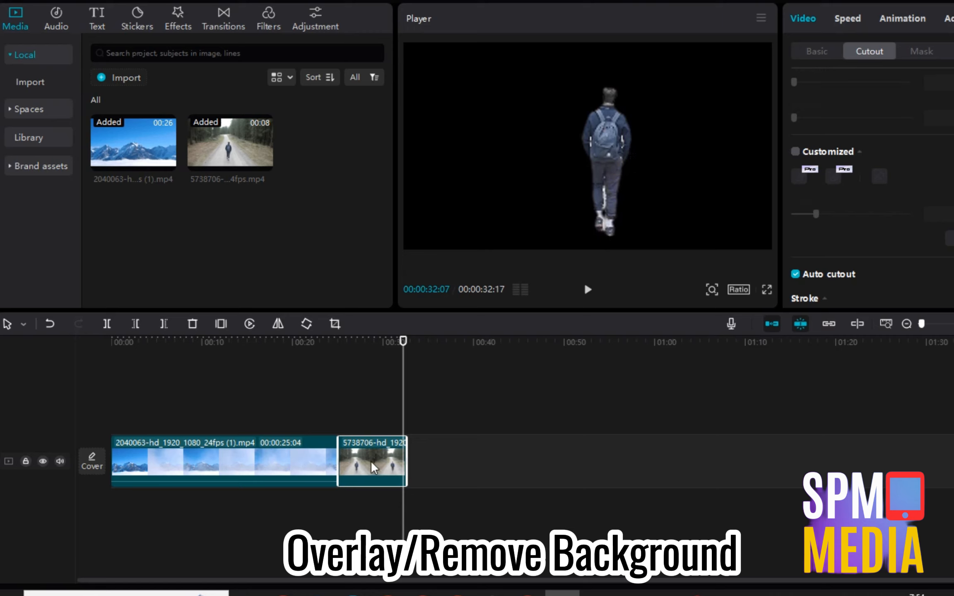
drag(370, 462, 197, 403)
Preview the walker overlay clip playing over the mountains from the start.
click(187, 368)
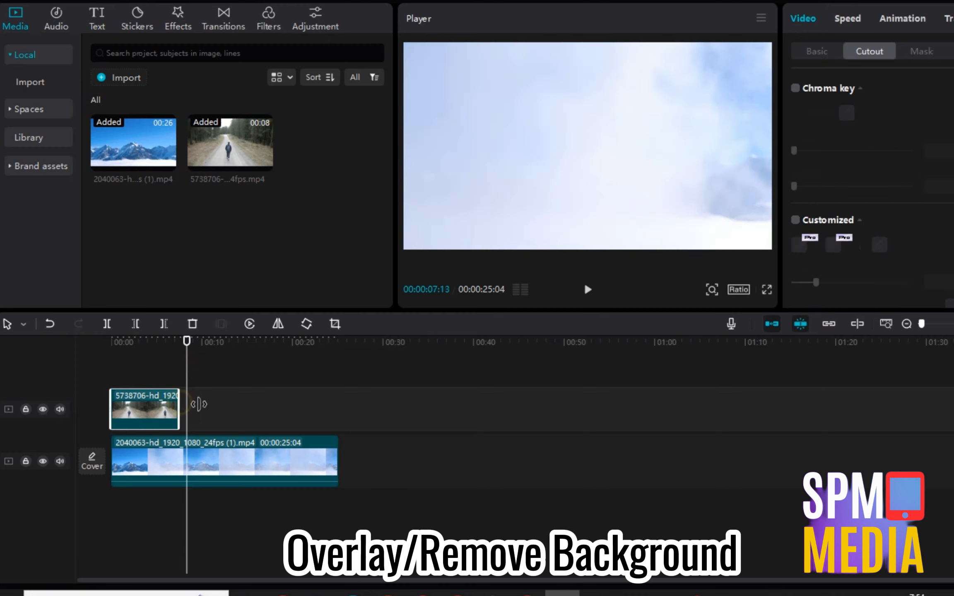
click(165, 377)
click(165, 408)
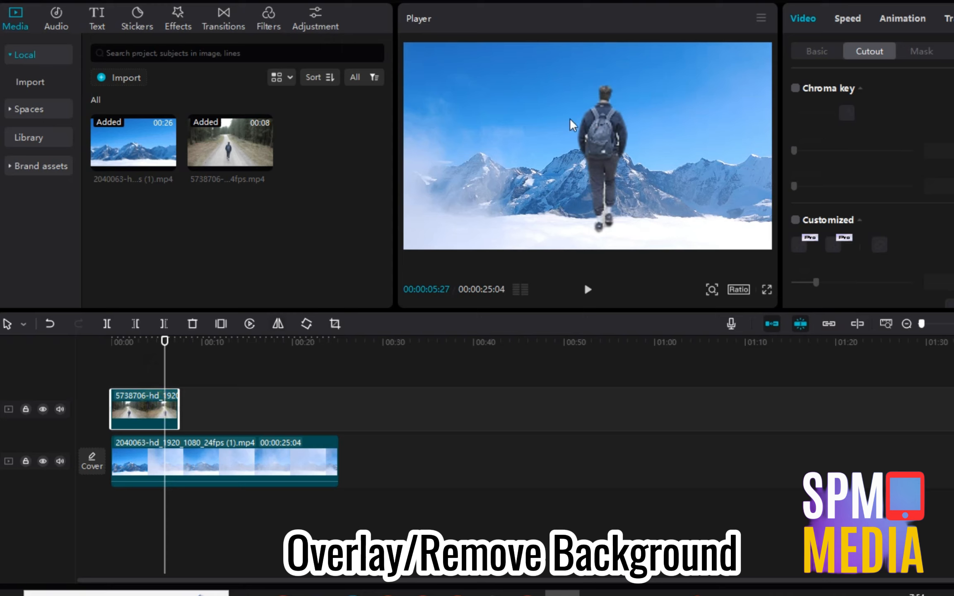
click(139, 374)
click(140, 406)
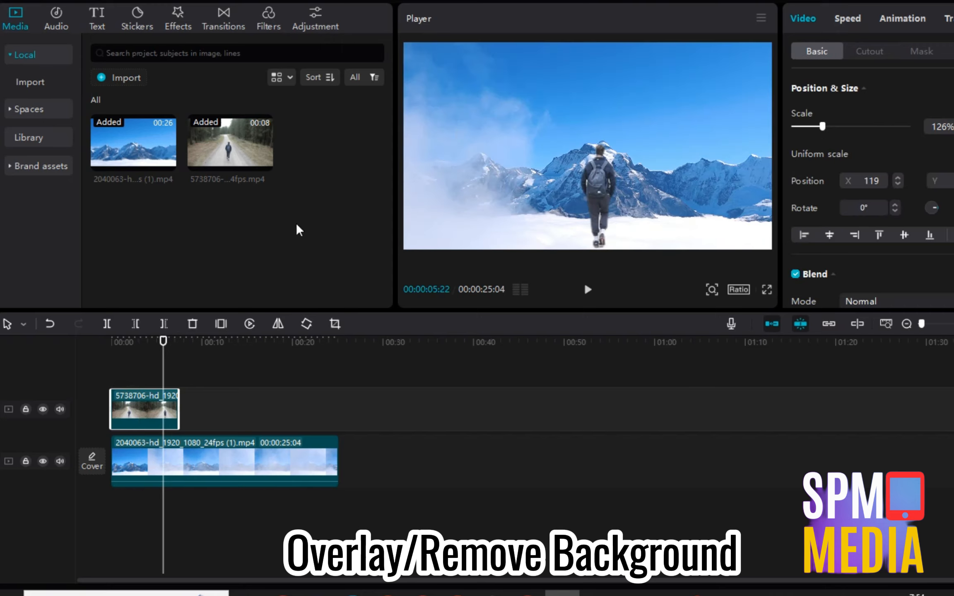
click(104, 342)
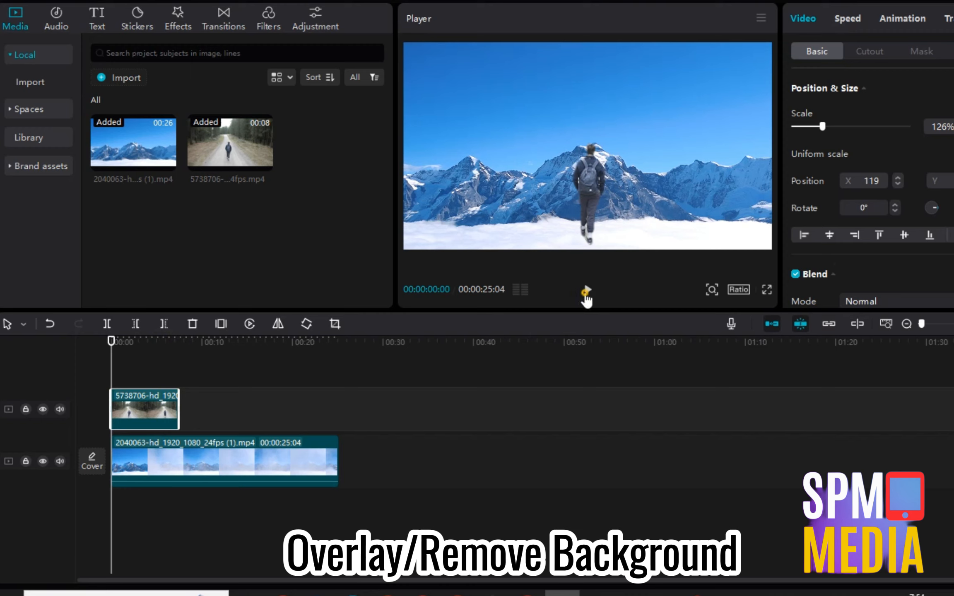
click(587, 290)
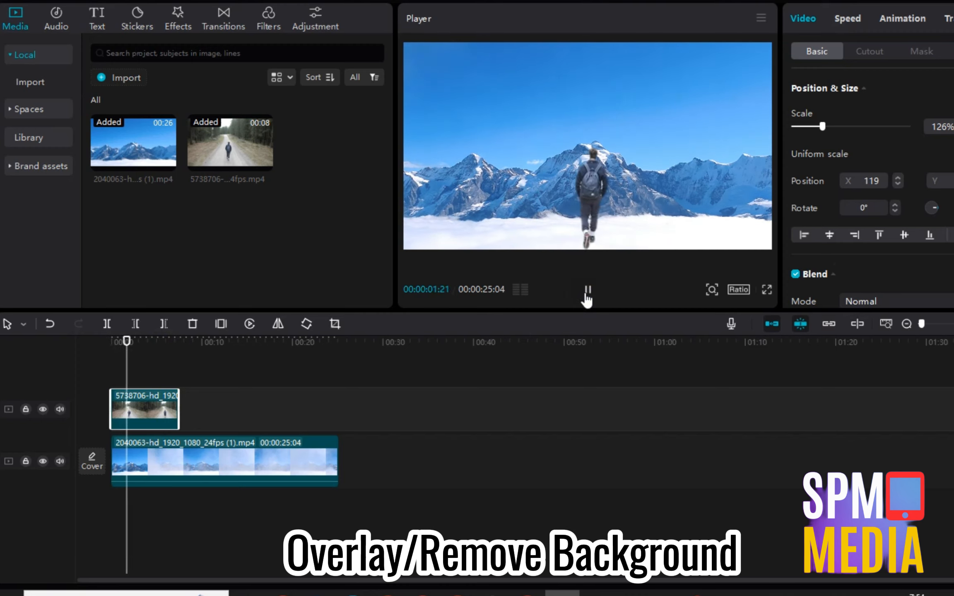
click(588, 290)
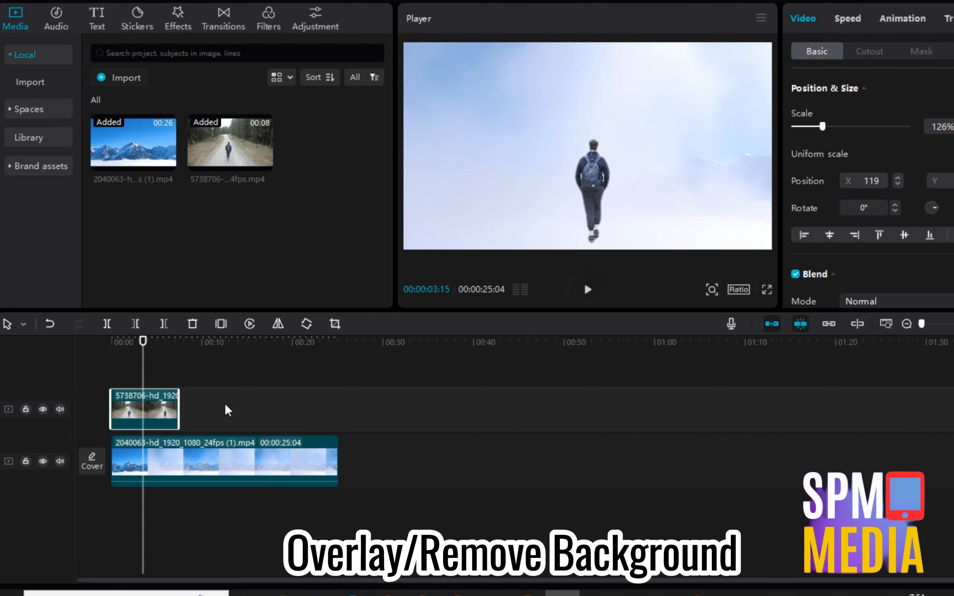
Copy the walker clip and paste three more copies back to back on the overlay.
click(175, 381)
click(172, 403)
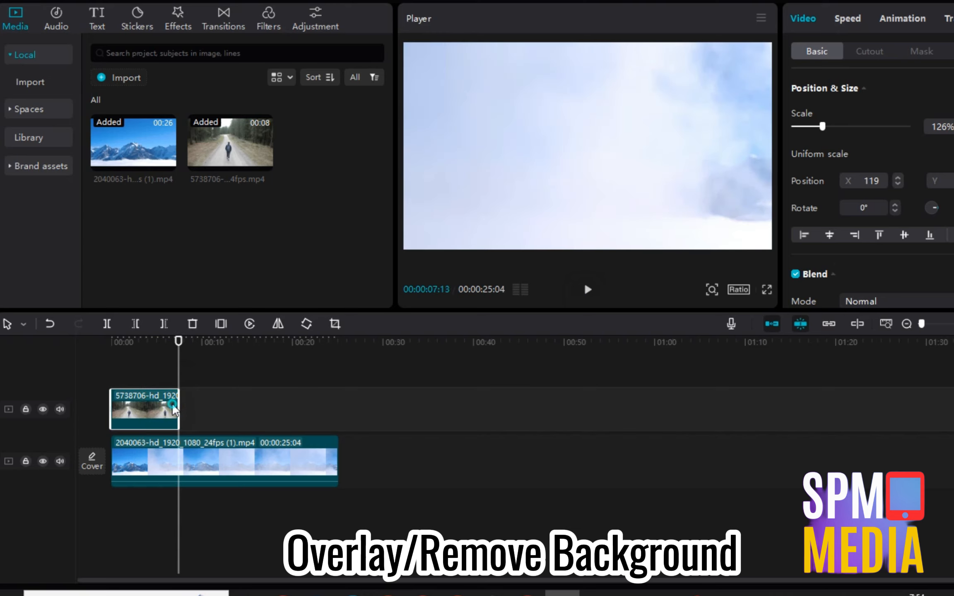
right_click(172, 403)
click(205, 229)
key(ctrl+v)
click(250, 381)
key(ctrl+v)
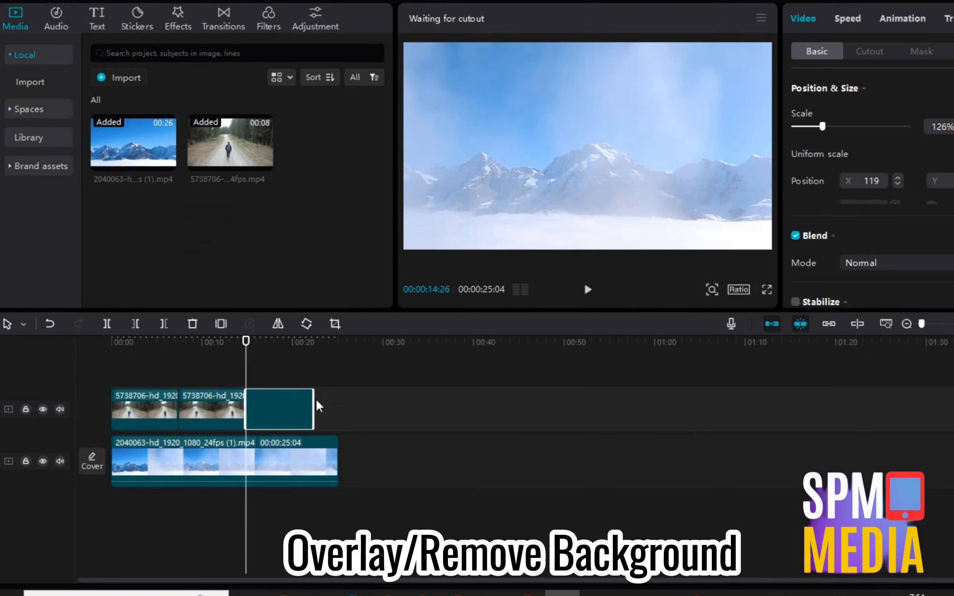
click(313, 382)
key(ctrl+v)
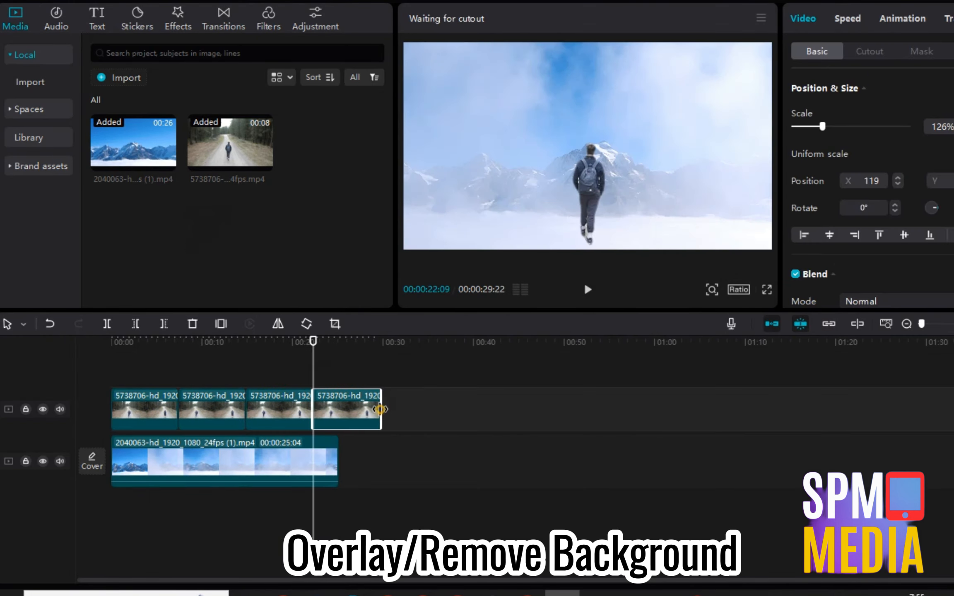
Trim the last walker copy to end at 25:04 with the background.
drag(380, 409, 338, 409)
click(292, 372)
drag(291, 364, 112, 327)
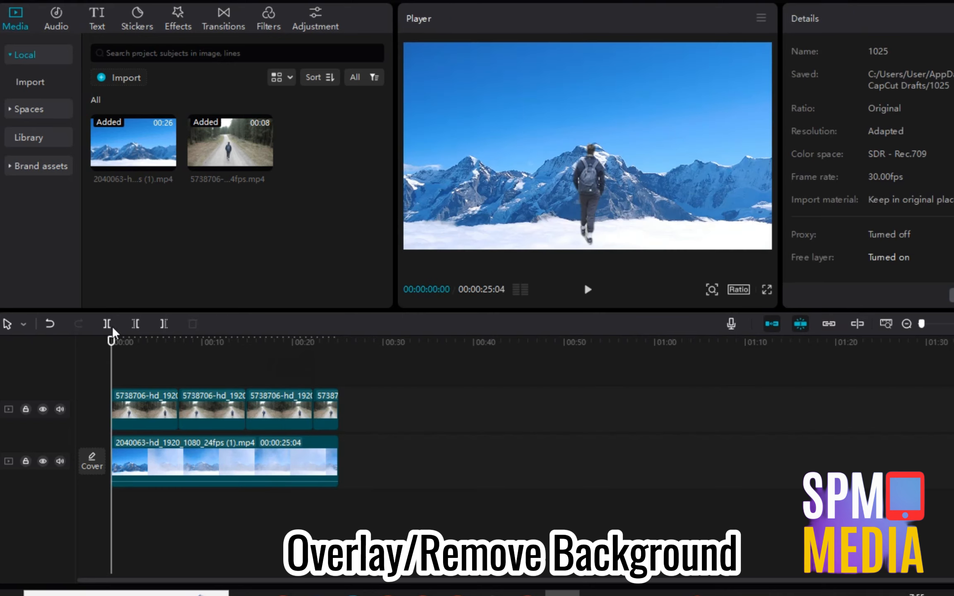
Play the finished composite, then add SAMPLE 1.mp4 to a new project's timeline.
click(587, 289)
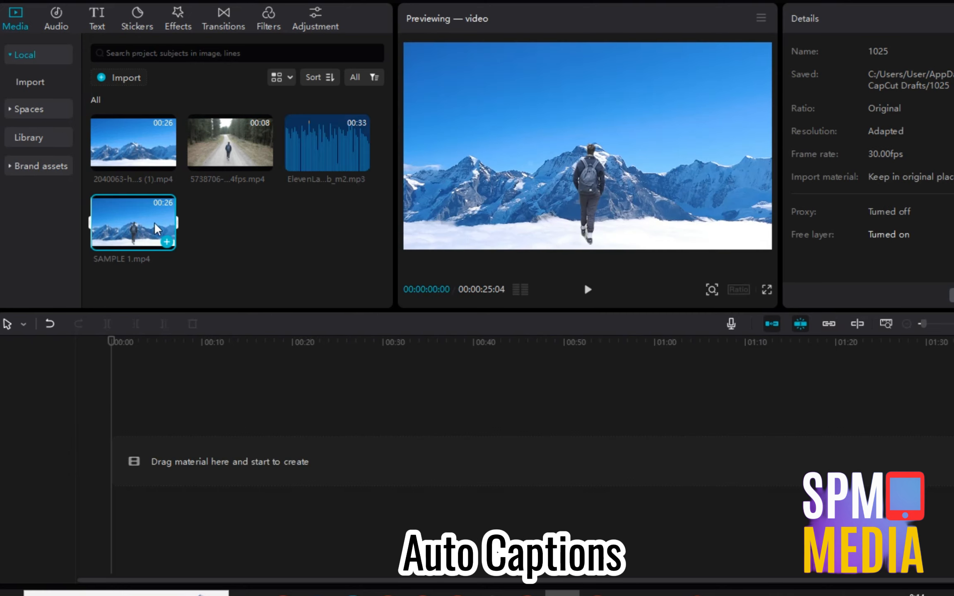
drag(154, 222, 117, 454)
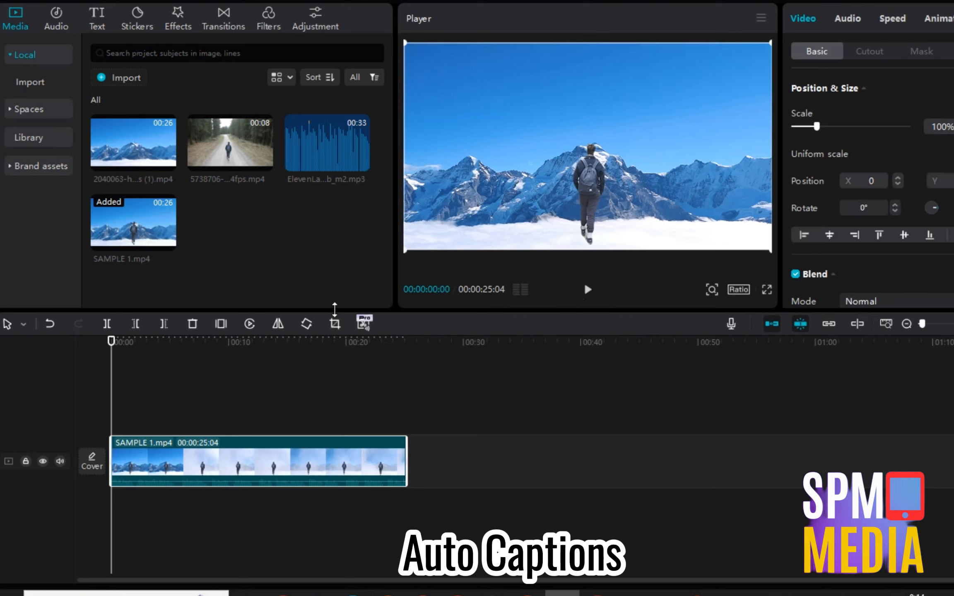
Create auto captions with English as the source language and no translation.
click(102, 24)
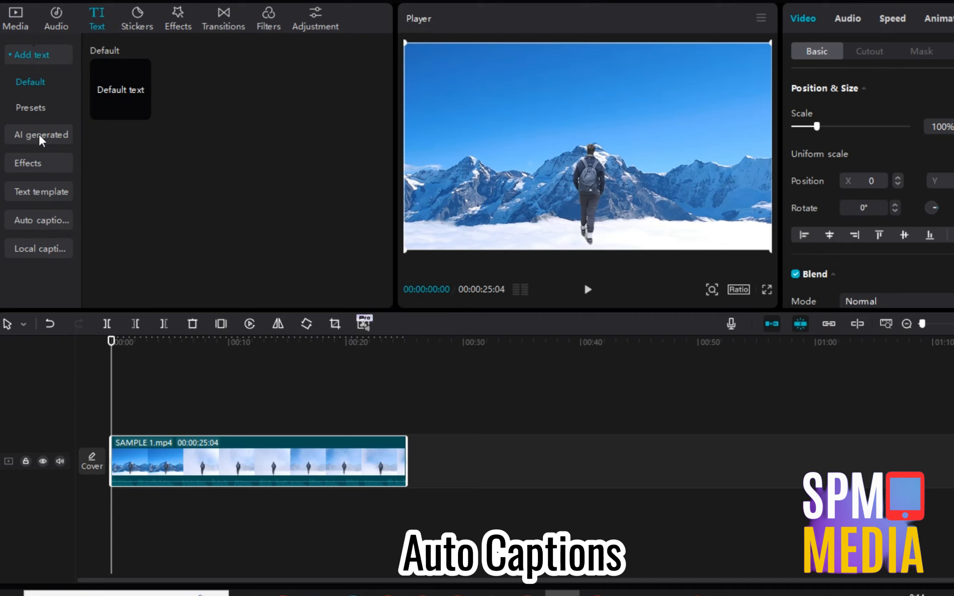
click(46, 221)
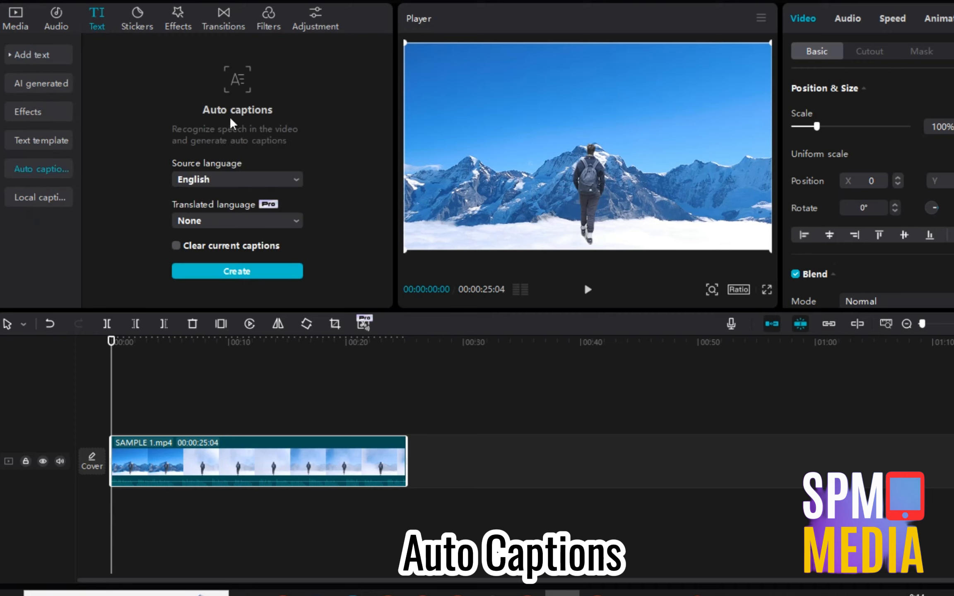
click(216, 223)
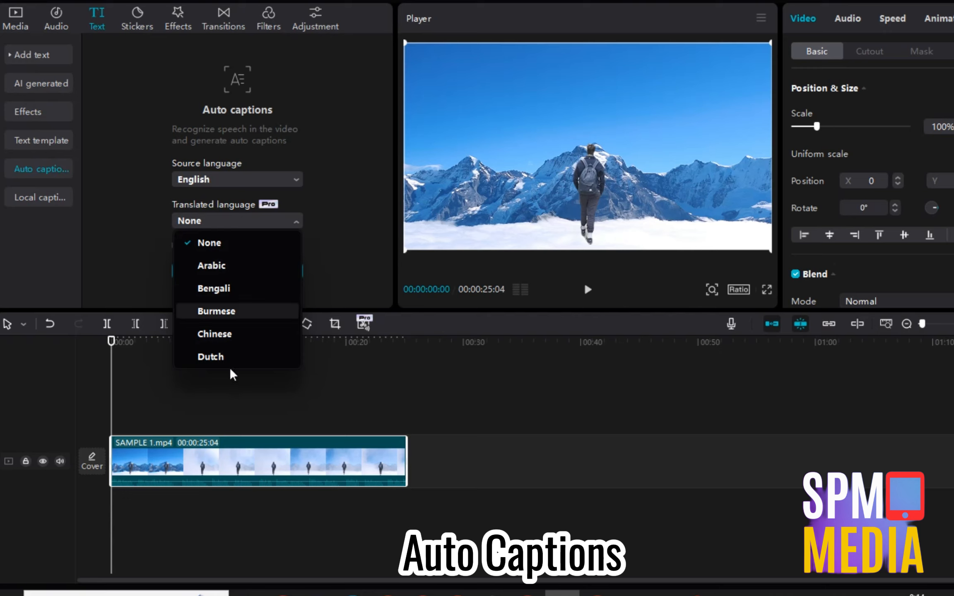
click(138, 257)
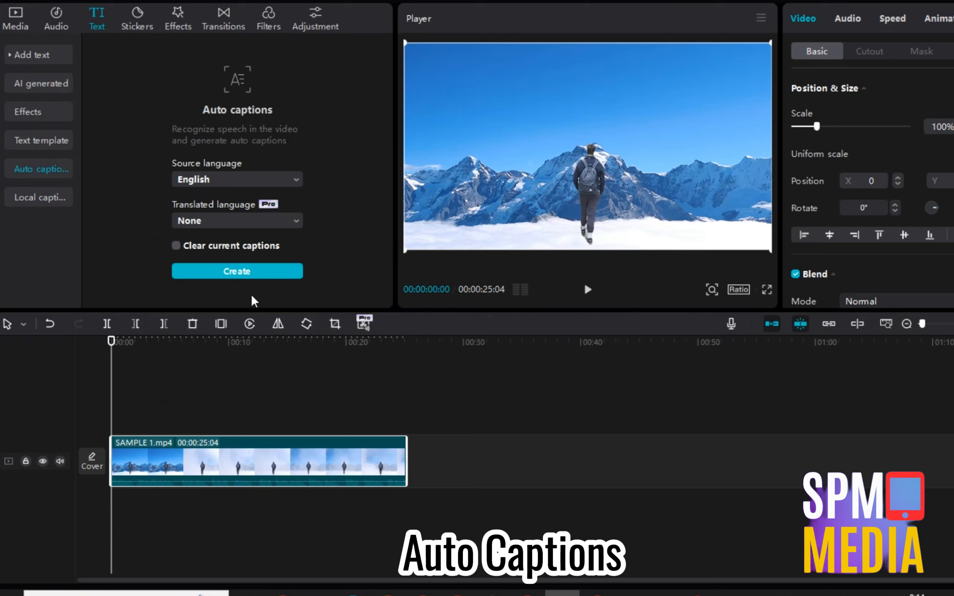
click(234, 272)
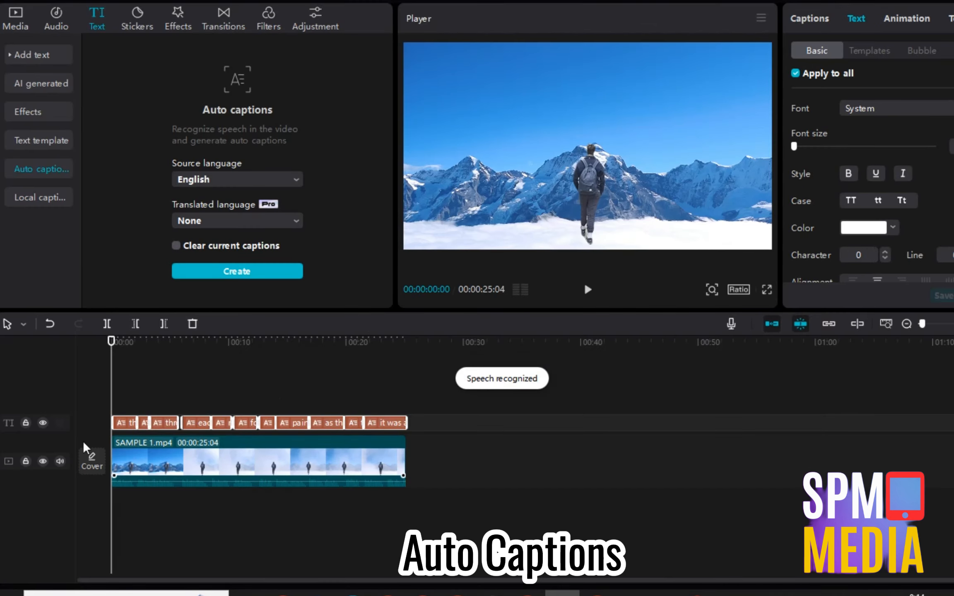
Zoom in on the timeline and play from the start to preview the captions.
click(123, 411)
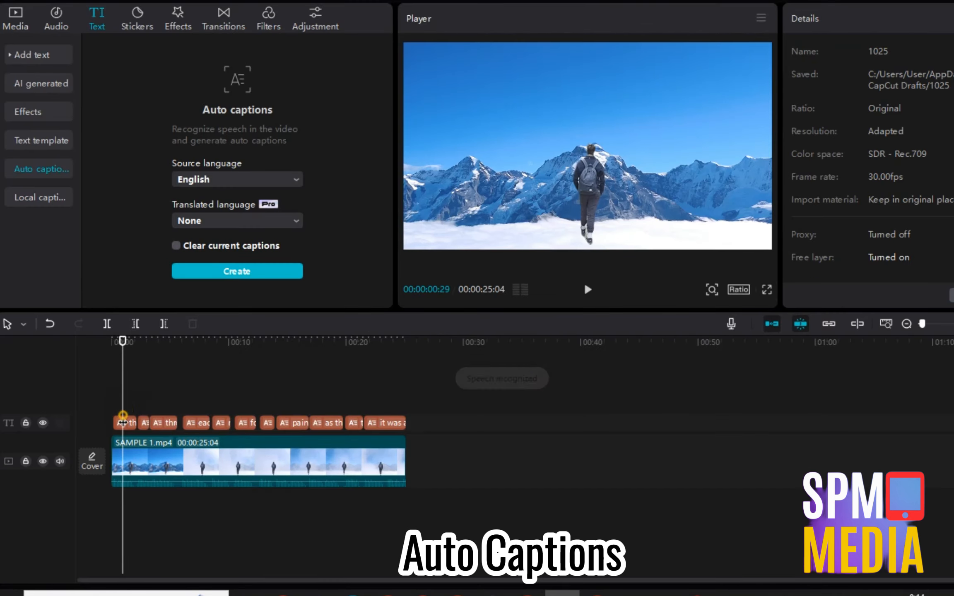
click(934, 324)
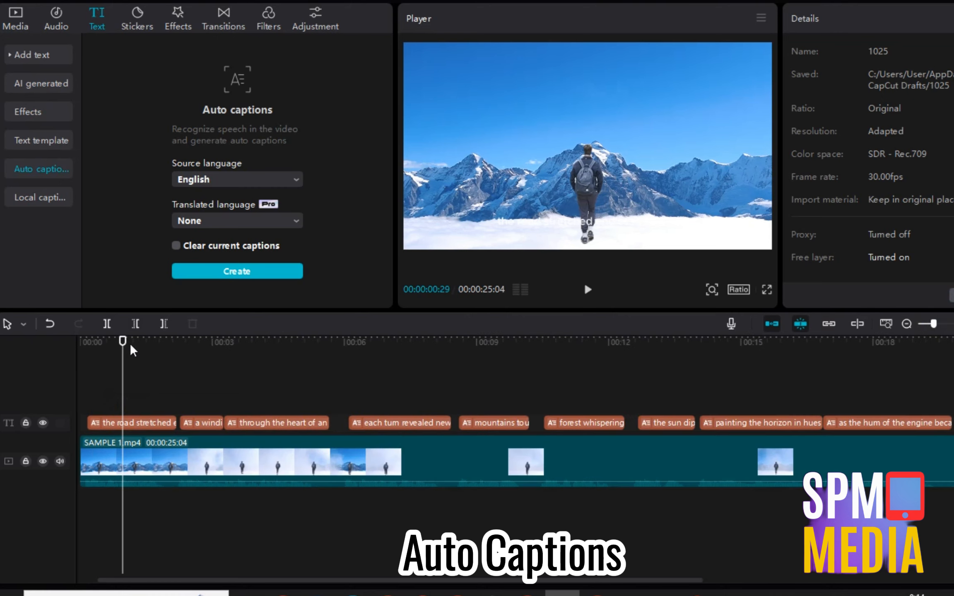
drag(118, 345, 60, 350)
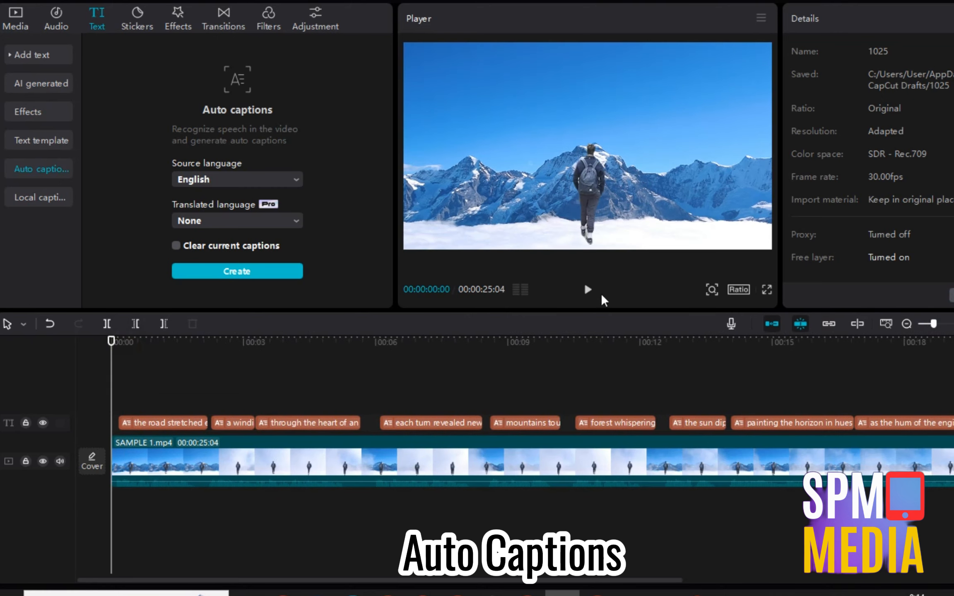
click(585, 290)
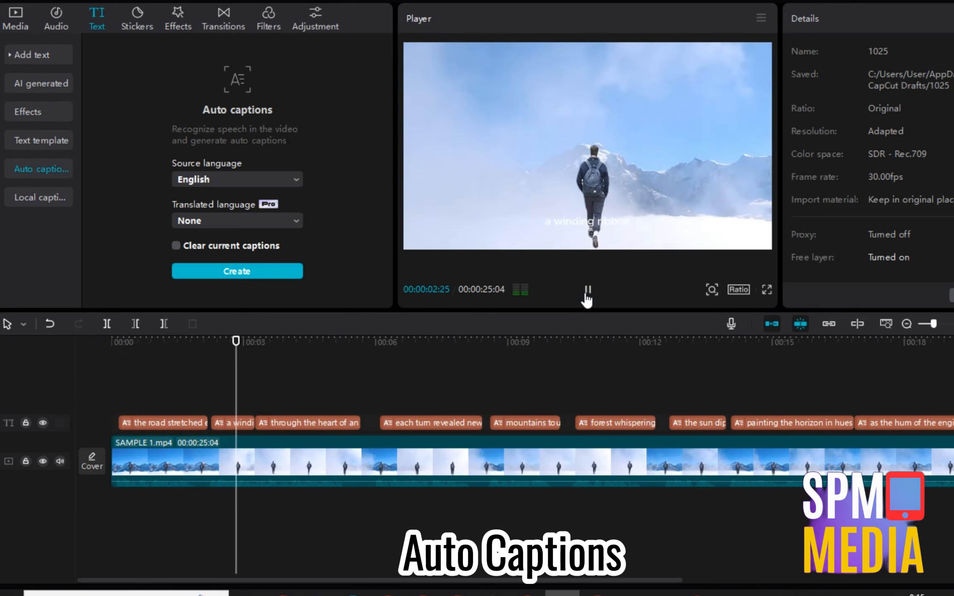
click(587, 291)
Restyle all captions in Agbalumo with the yellow preset, enlarged near the top of the frame.
click(174, 420)
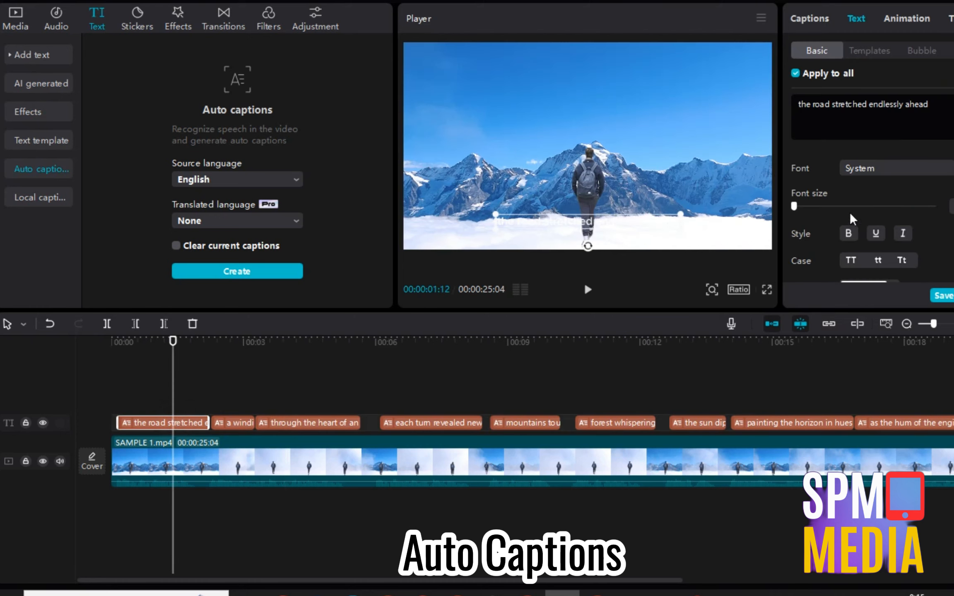
scroll(849, 211, down, 2)
scroll(858, 132, up, 2)
click(879, 165)
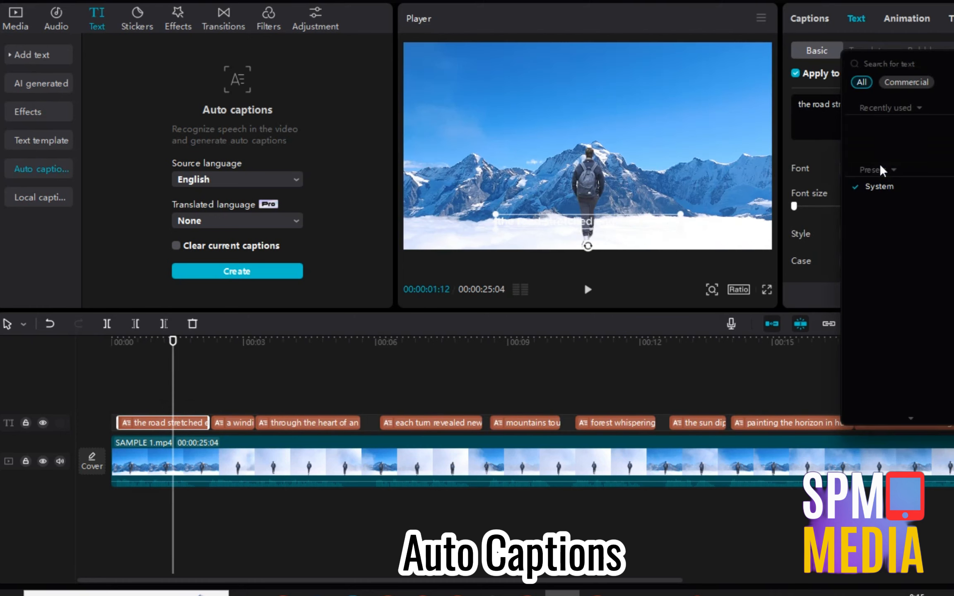
click(889, 227)
drag(554, 243, 582, 77)
scroll(869, 207, down, 2)
scroll(865, 203, down, 4)
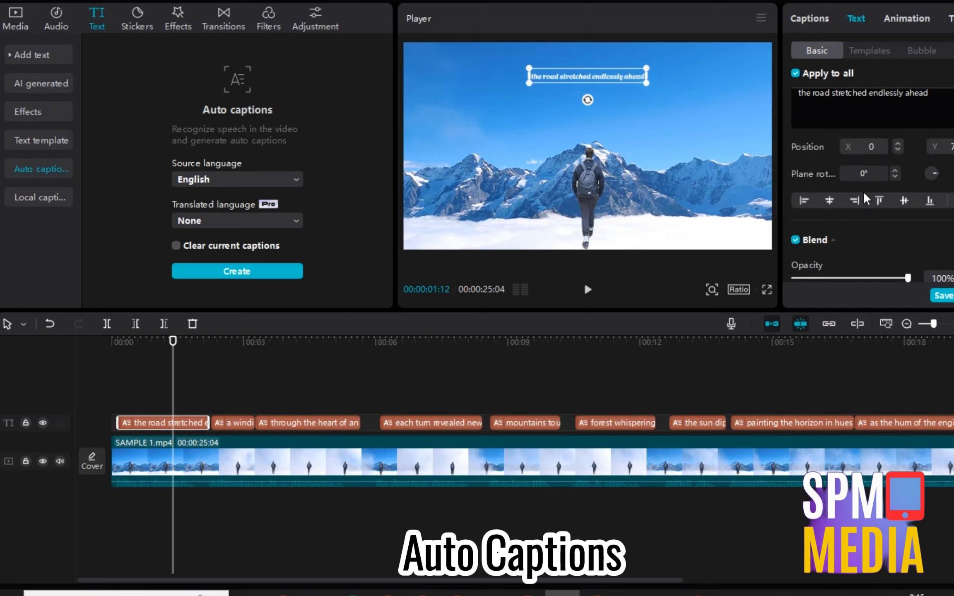
scroll(890, 198, up, 2)
scroll(890, 220, up, 3)
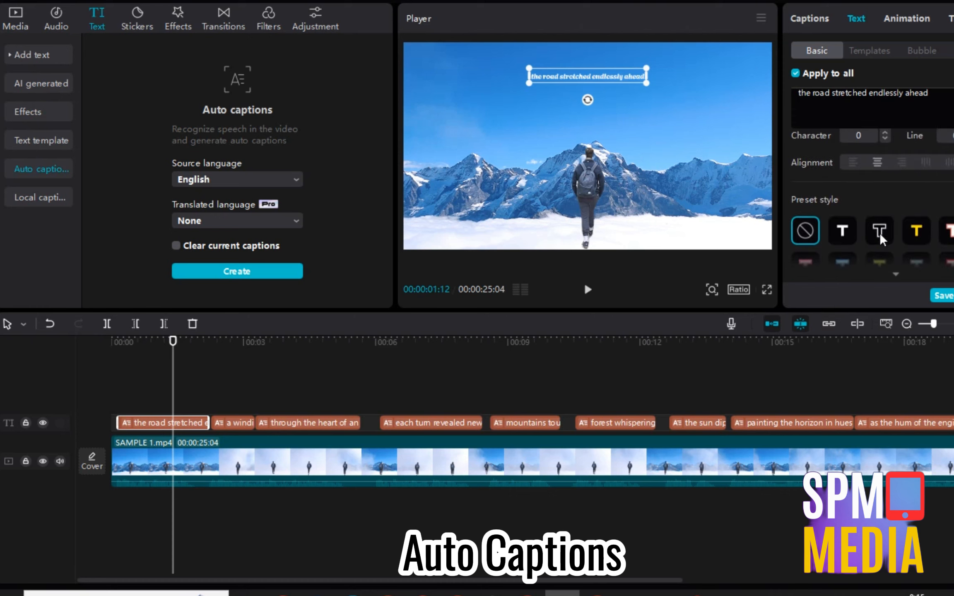
click(879, 233)
click(915, 239)
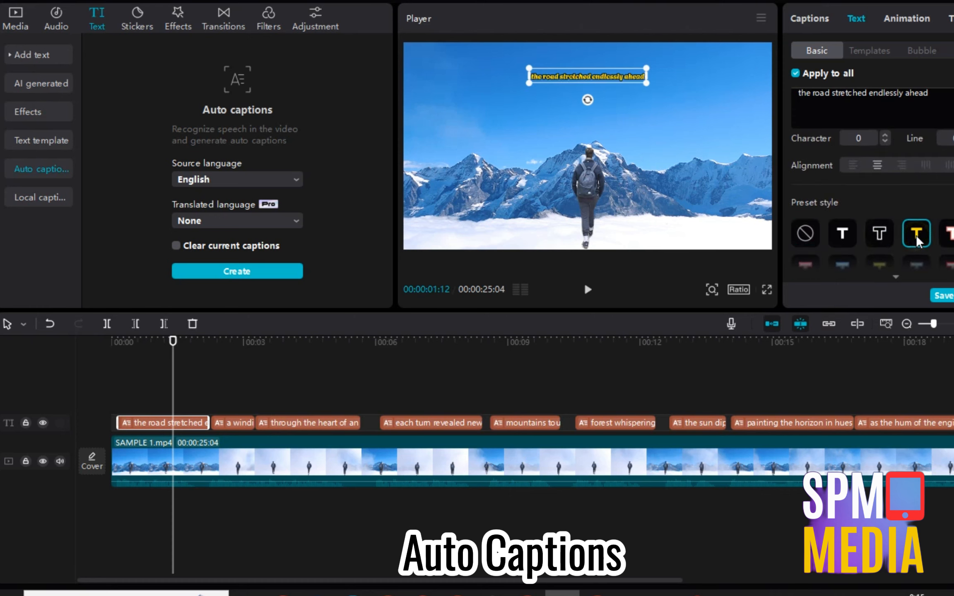
drag(651, 67, 723, 56)
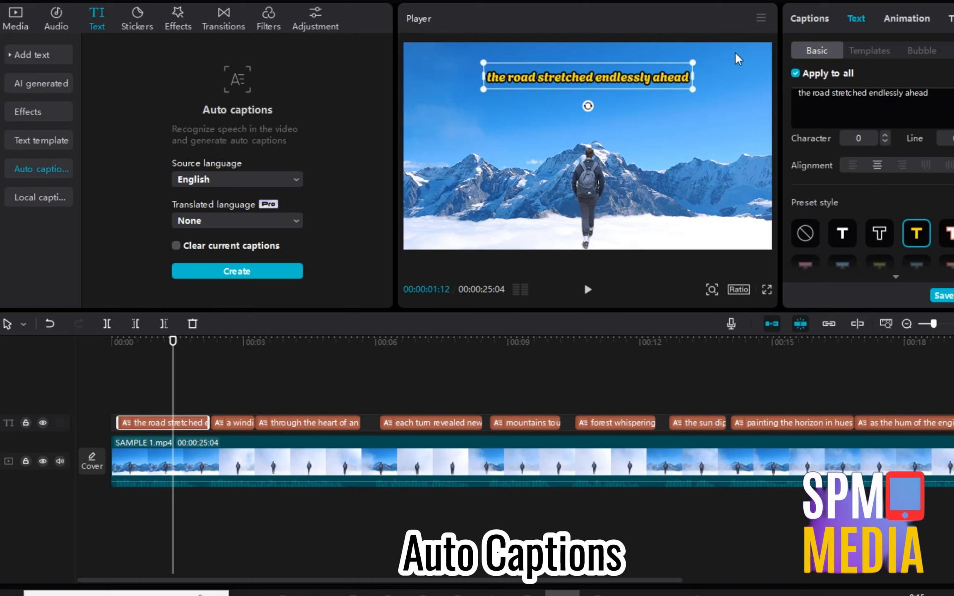
Check the other caption clips and play back the styled captions.
click(232, 417)
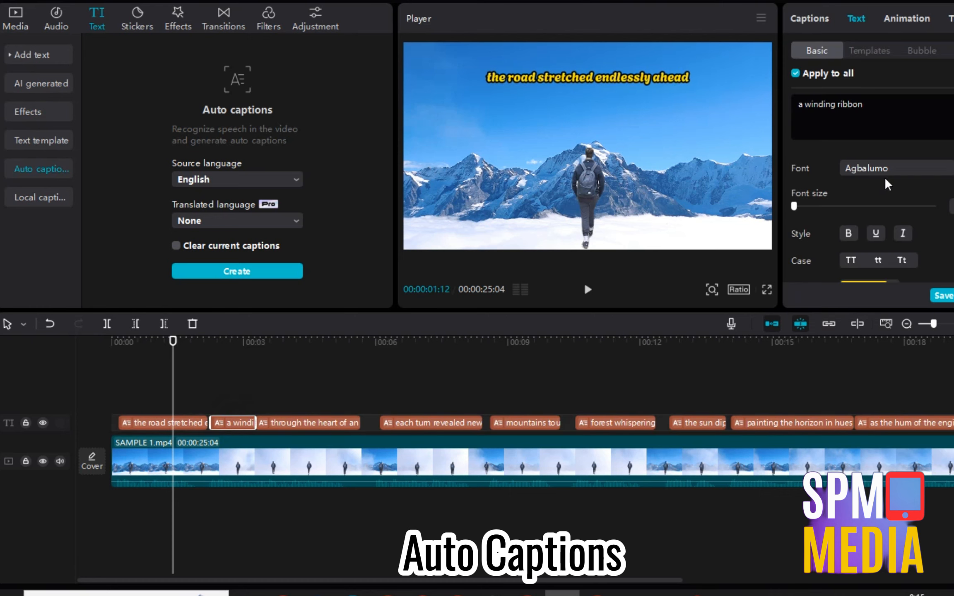
scroll(885, 184, down, 2)
click(238, 406)
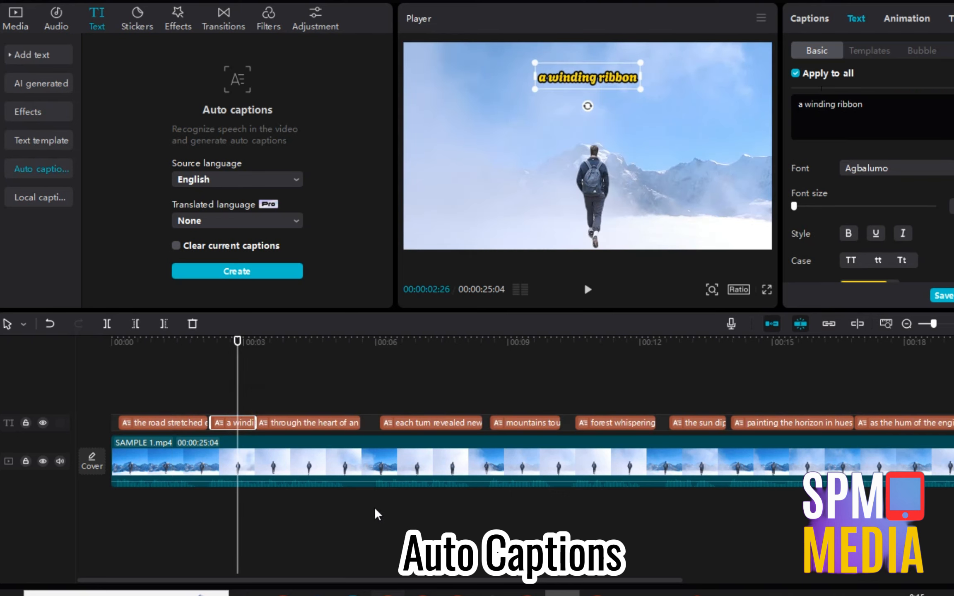
click(305, 420)
click(175, 377)
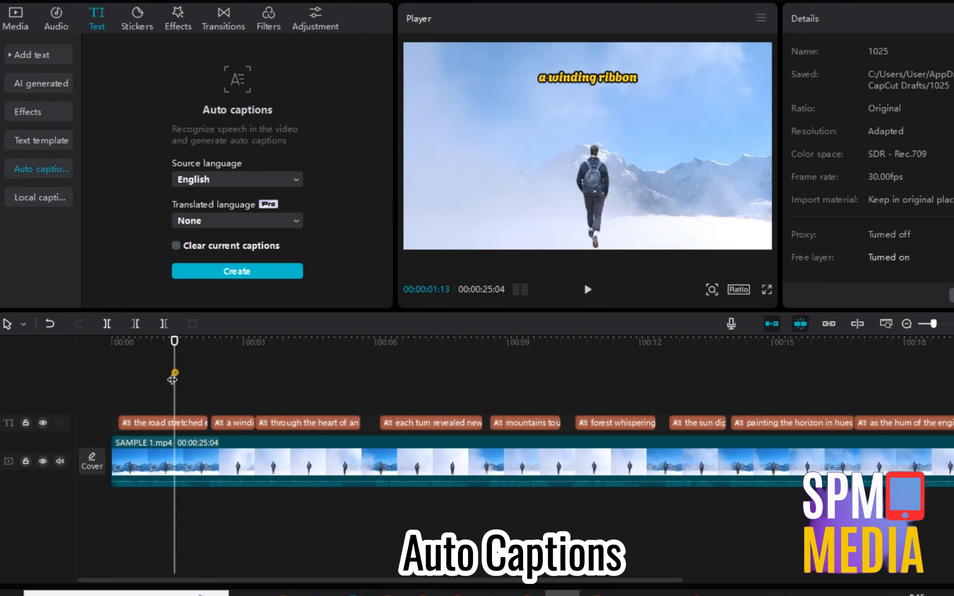
click(128, 374)
key(space)
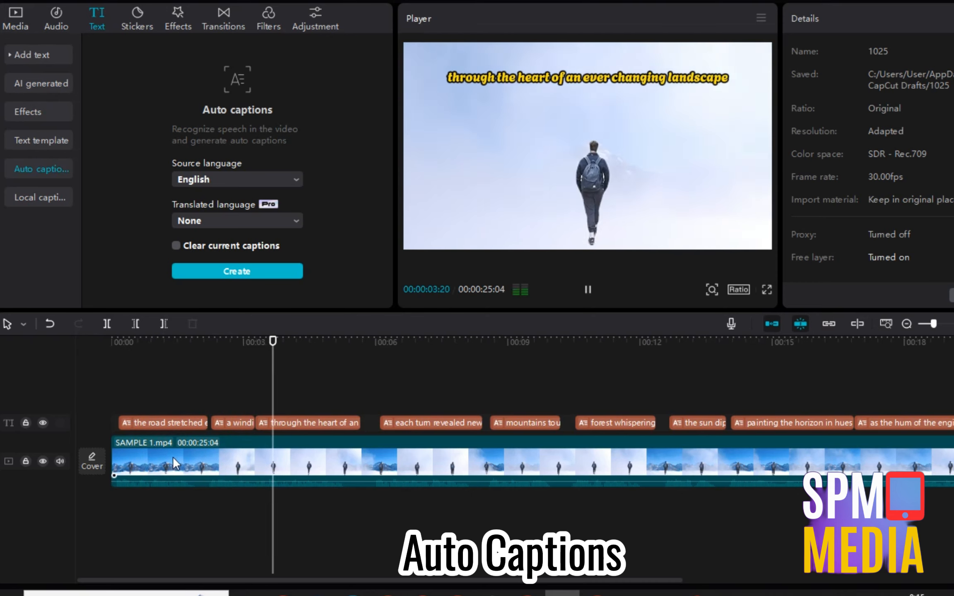
key(space)
click(174, 407)
click(175, 422)
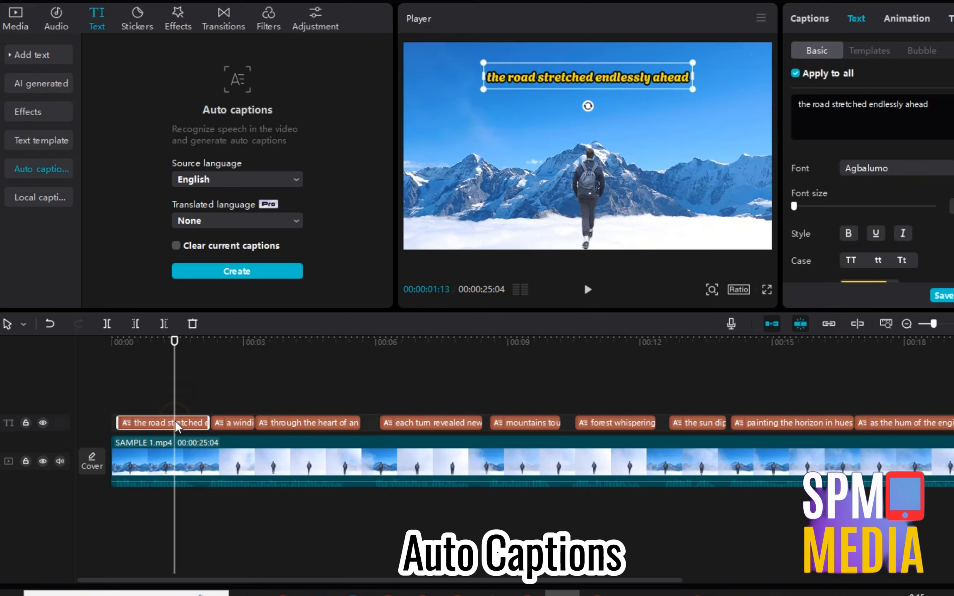
Browse the caption animation and text-to-speech options.
click(899, 17)
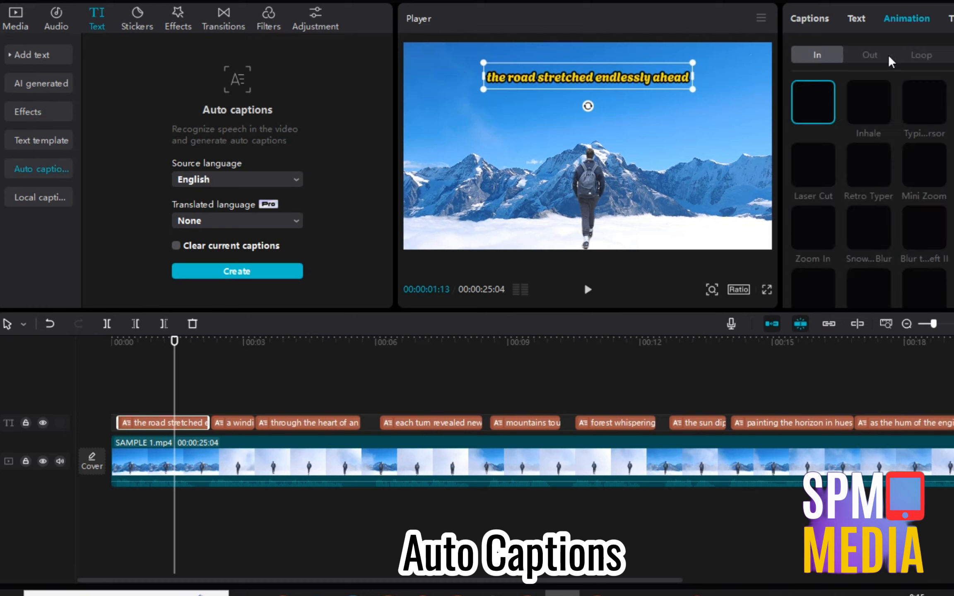
click(952, 18)
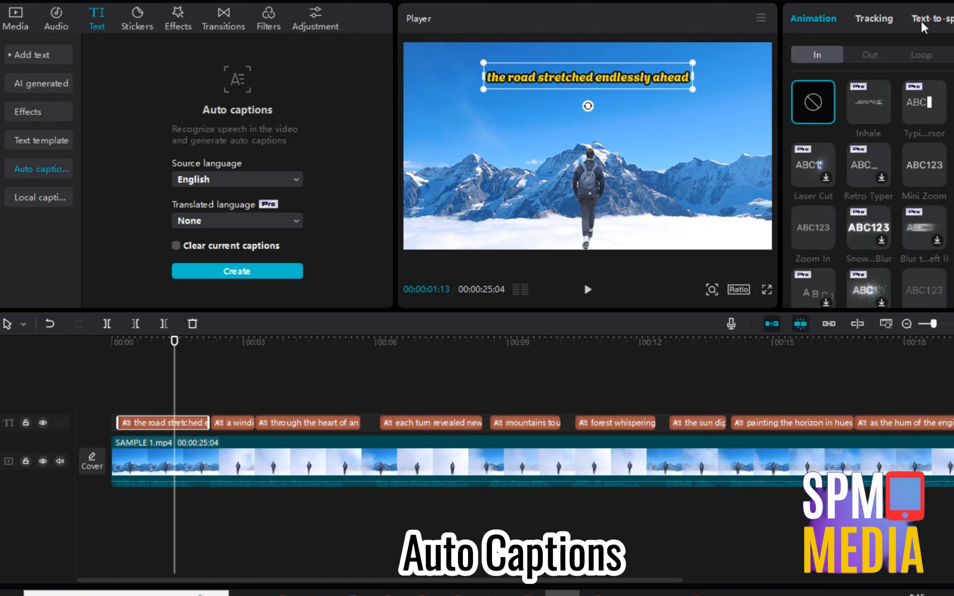
click(928, 30)
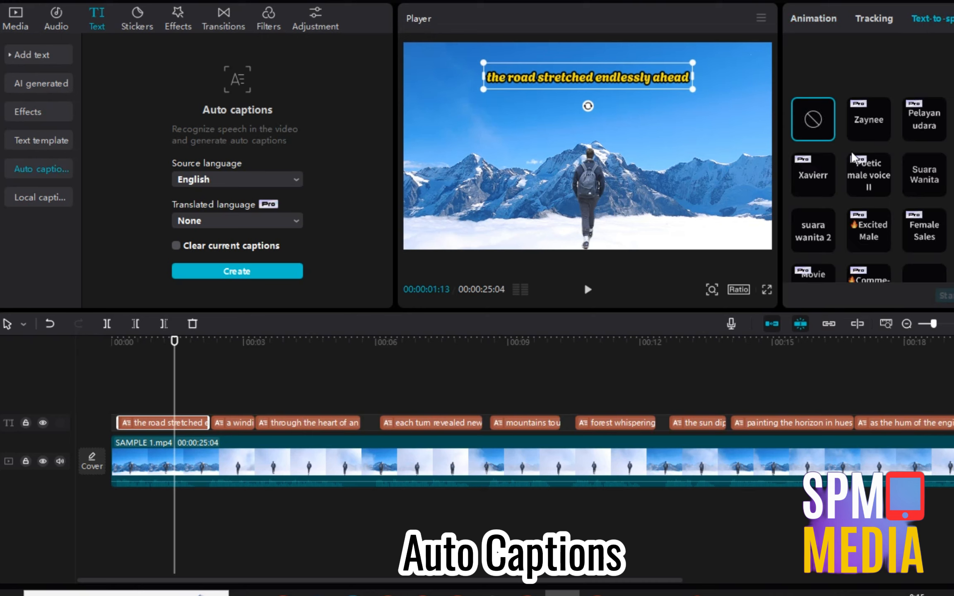
scroll(912, 224, down, 6)
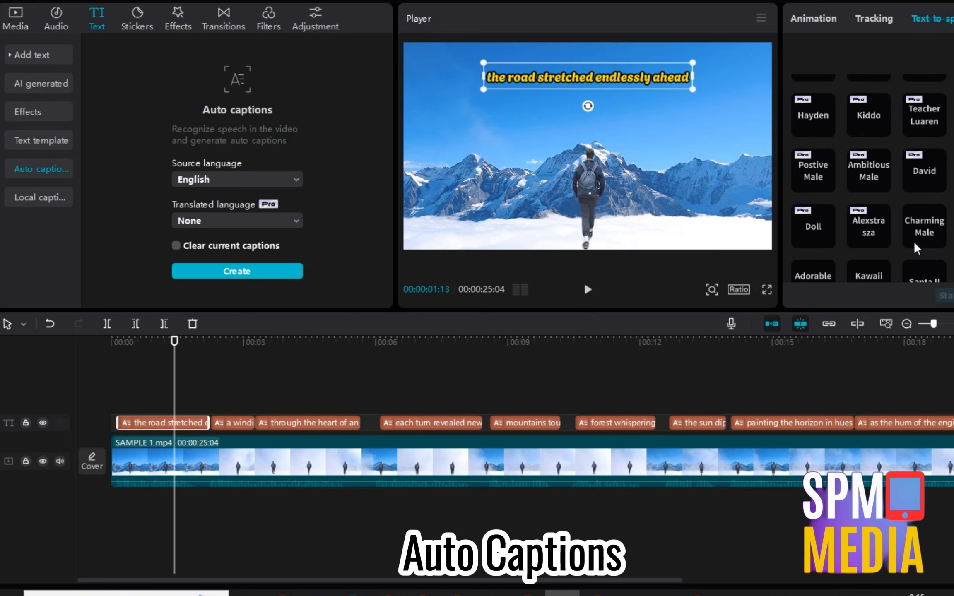
scroll(914, 244, down, 4)
Delete the caption clip from the timeline.
click(151, 418)
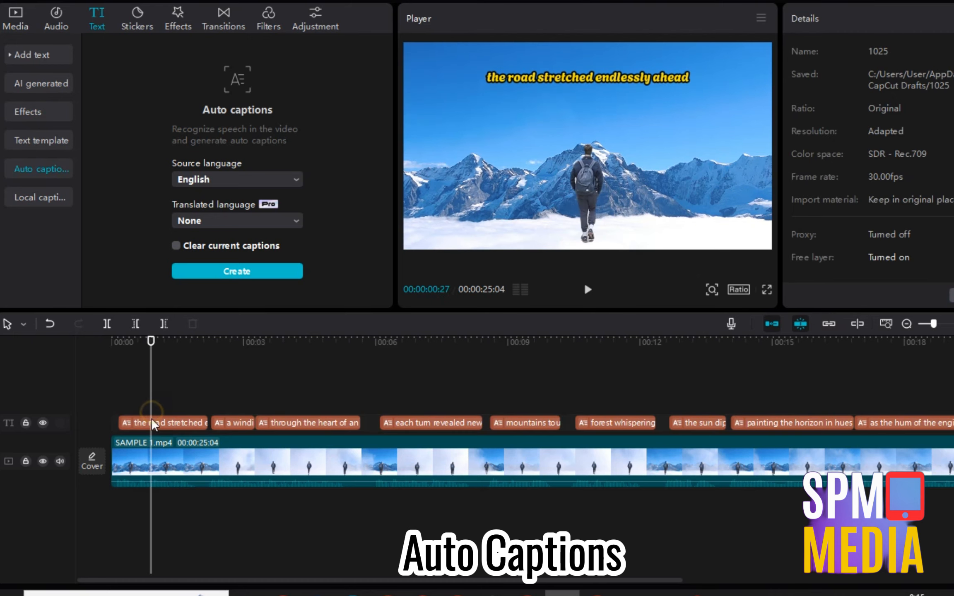
key(Delete)
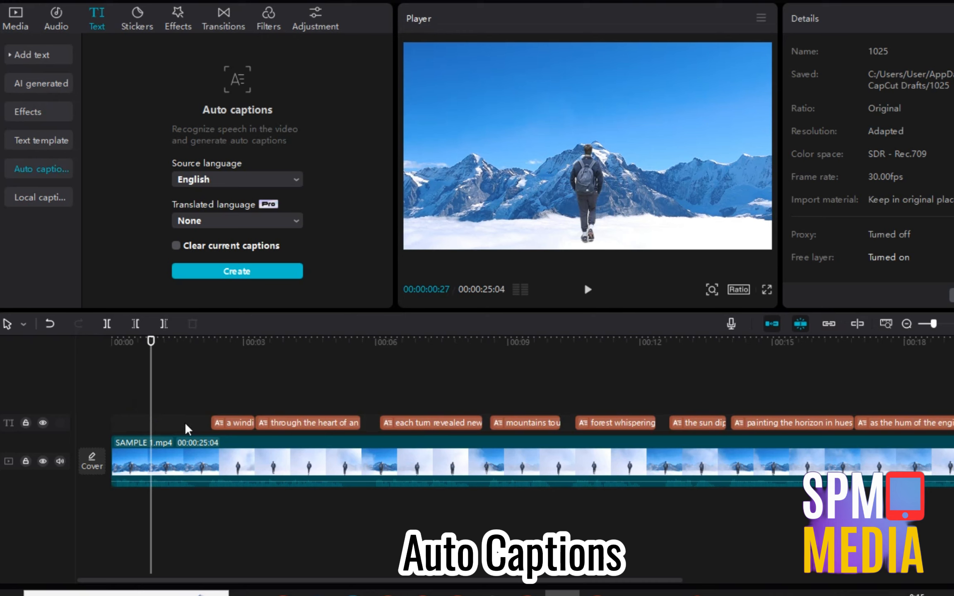
click(165, 414)
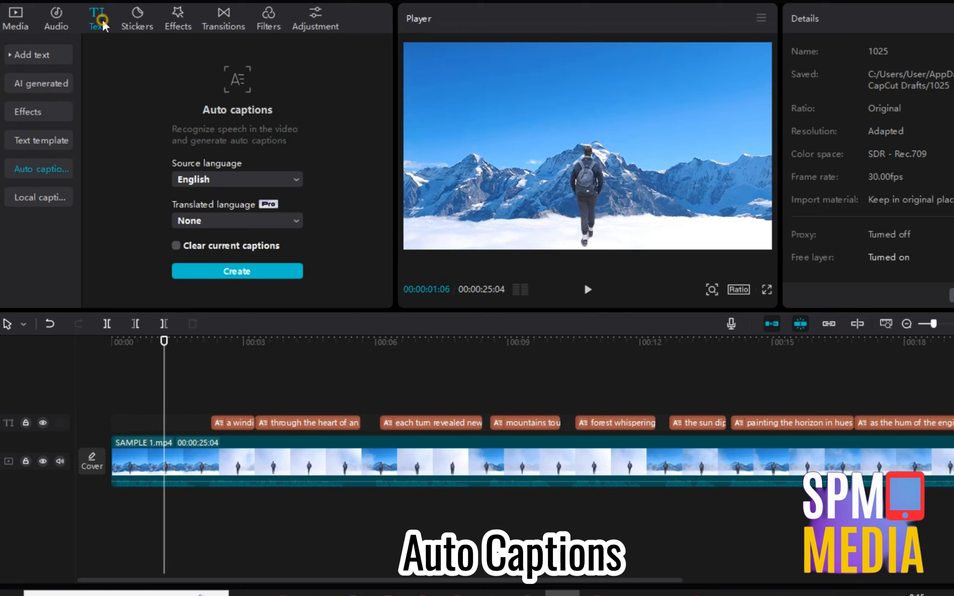
Browse the text and auto caption options, then play the video.
click(37, 55)
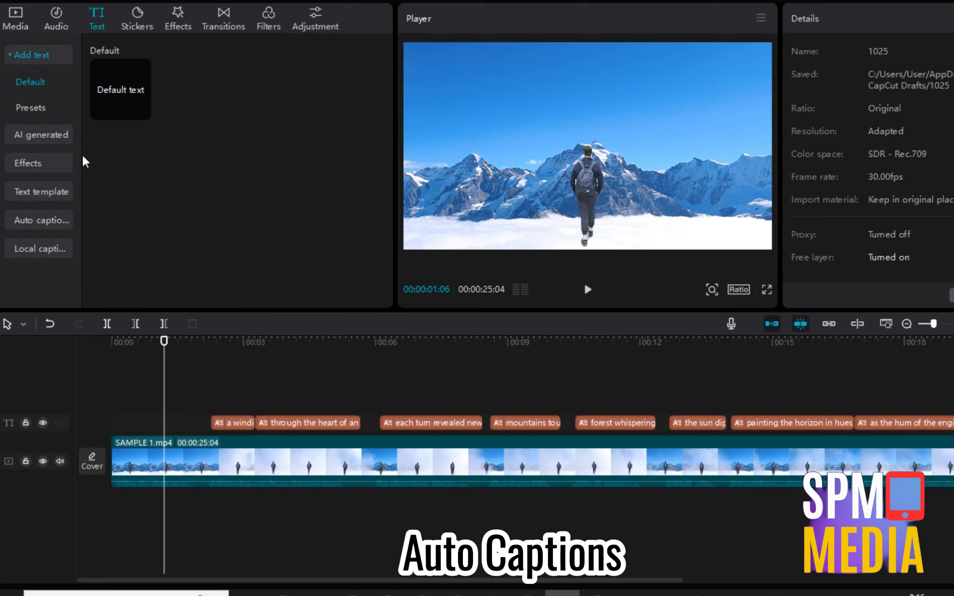
click(42, 217)
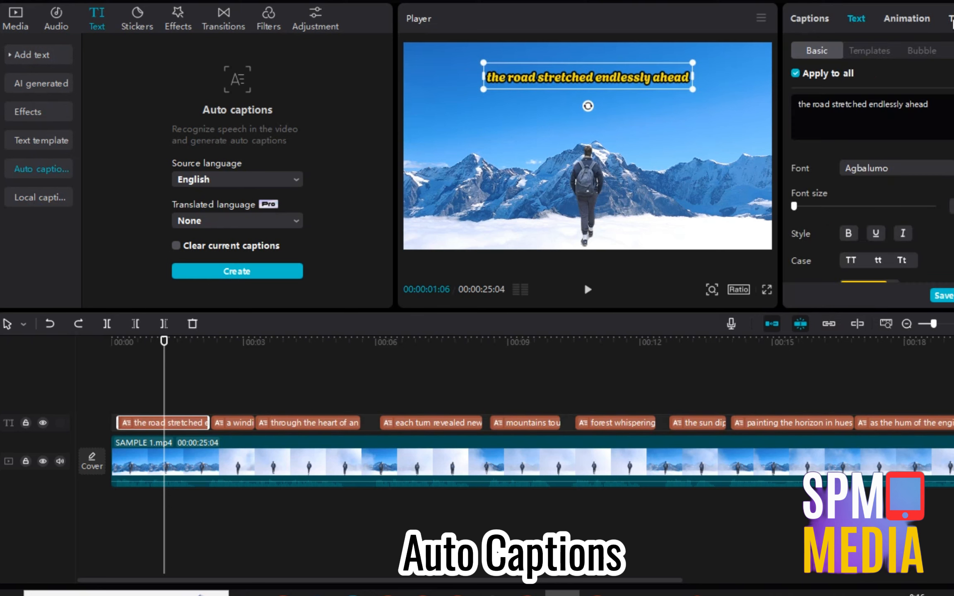
click(953, 19)
click(952, 20)
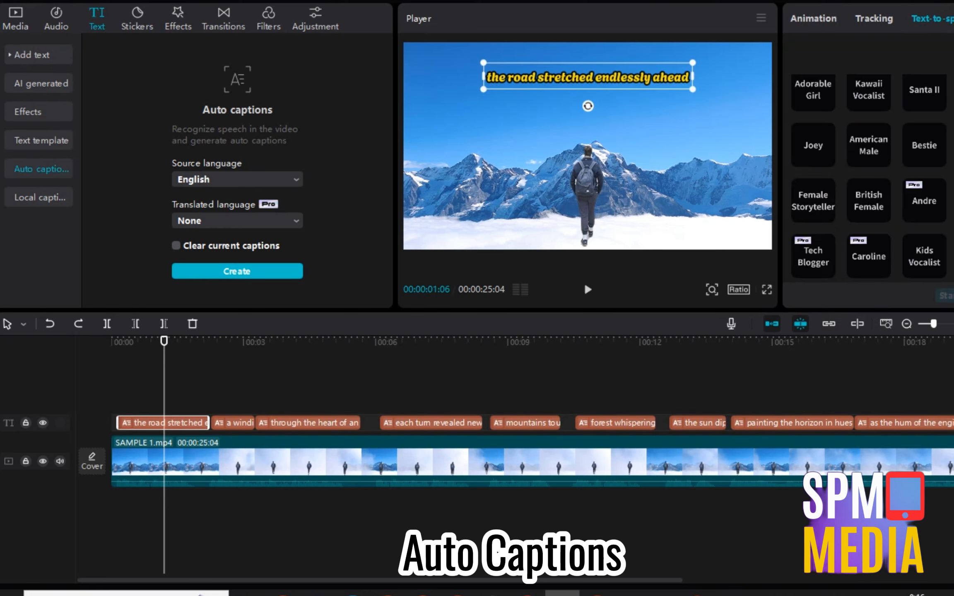
click(584, 281)
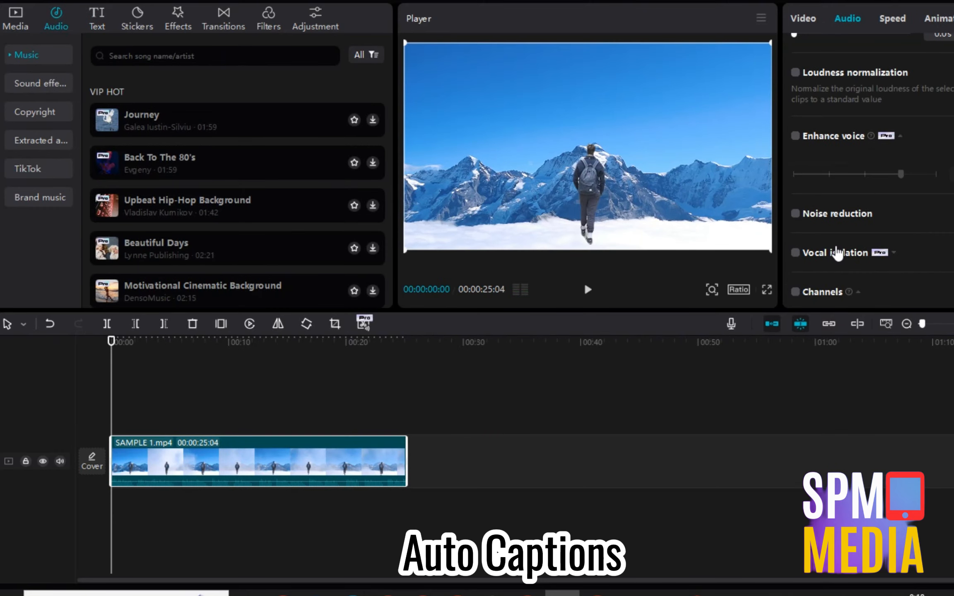
Enable Enhance voice on the walker clip with Noise cleanup at 100, then preview it.
scroll(877, 277, down, 1)
scroll(817, 241, up, 5)
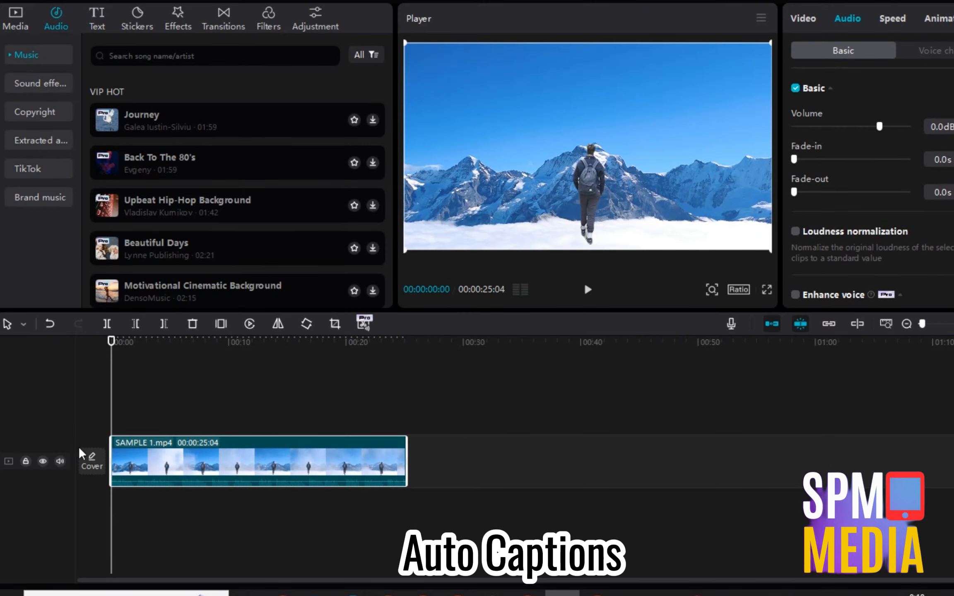
click(128, 419)
click(143, 462)
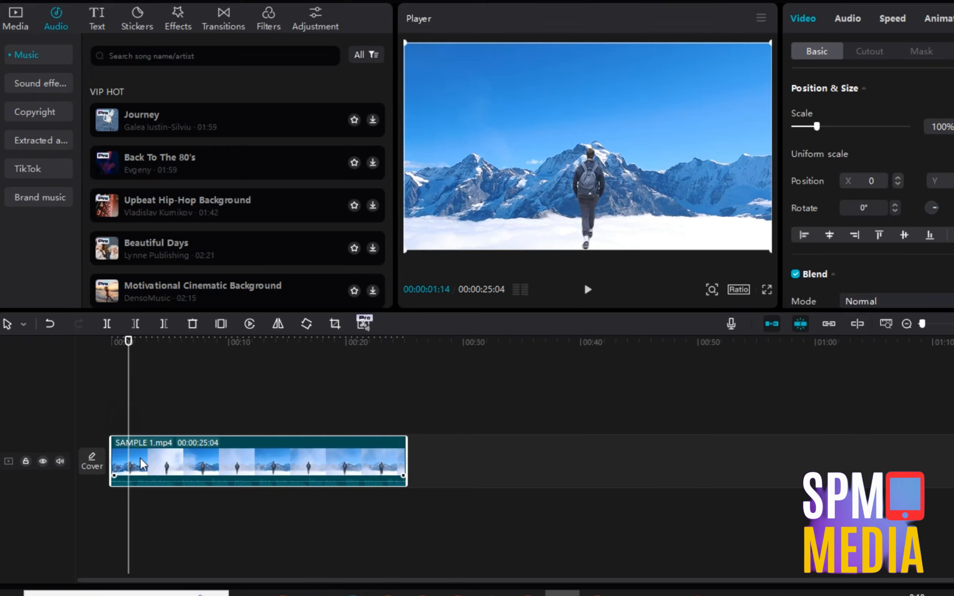
click(131, 428)
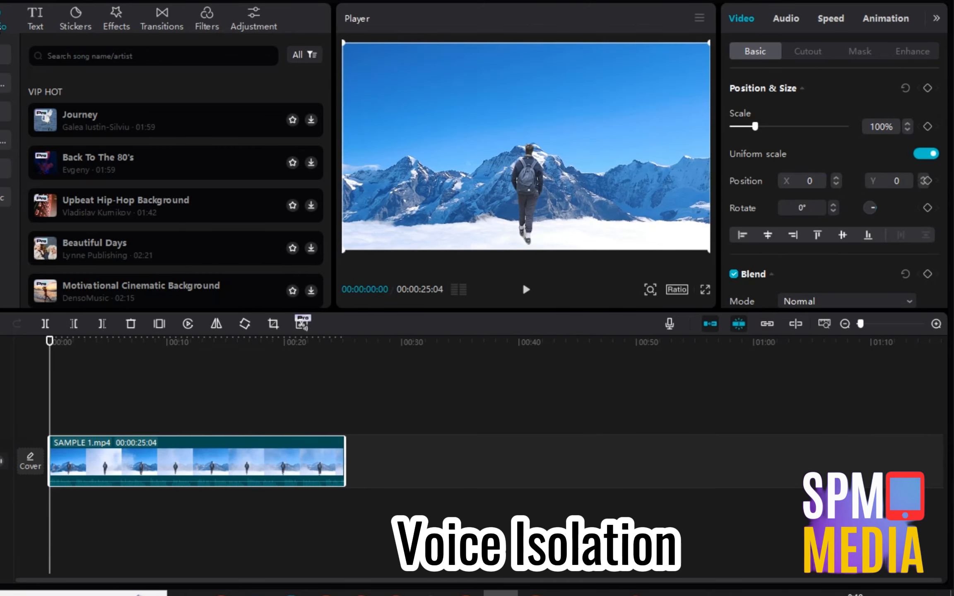
click(786, 19)
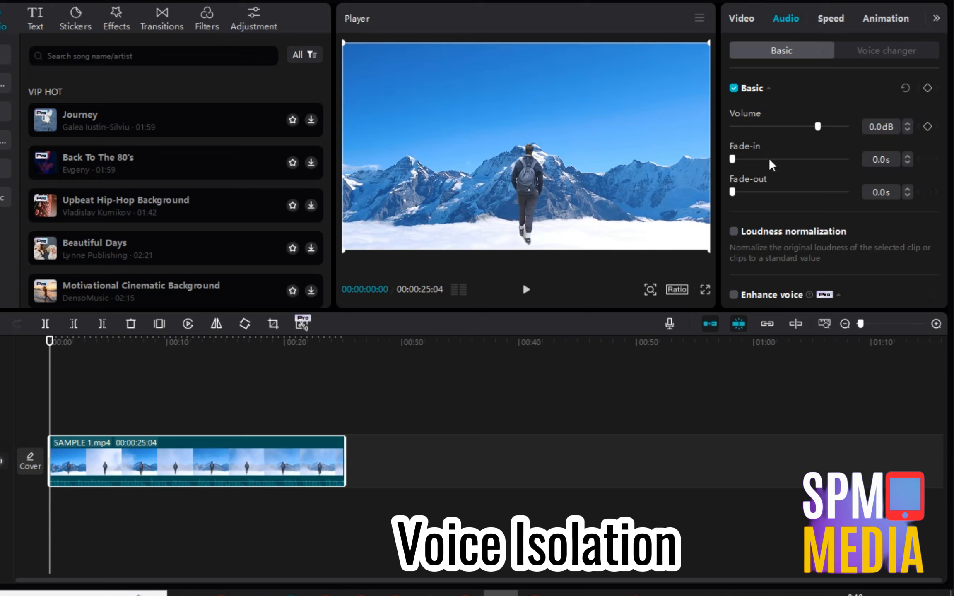
scroll(770, 166, down, 5)
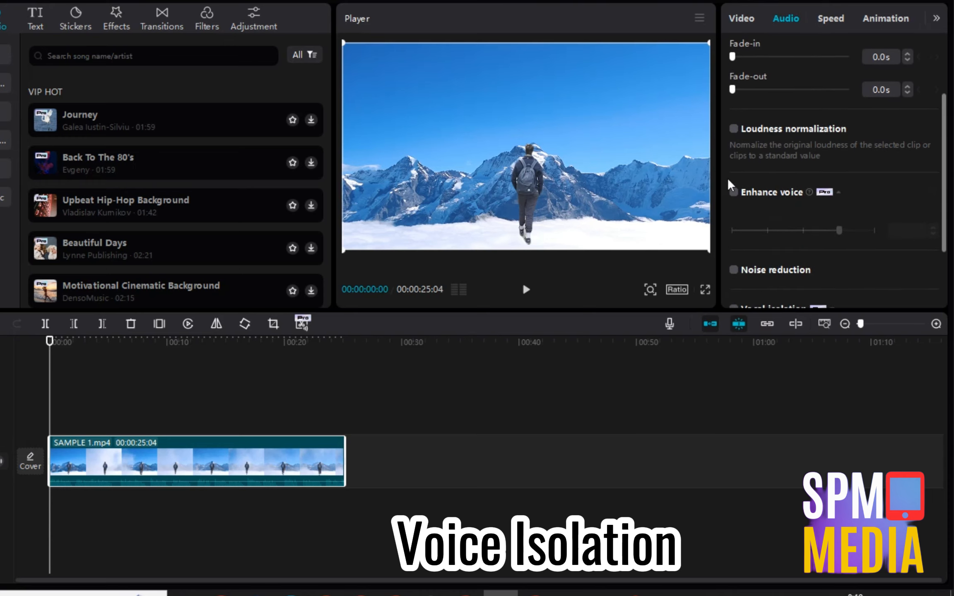
click(733, 192)
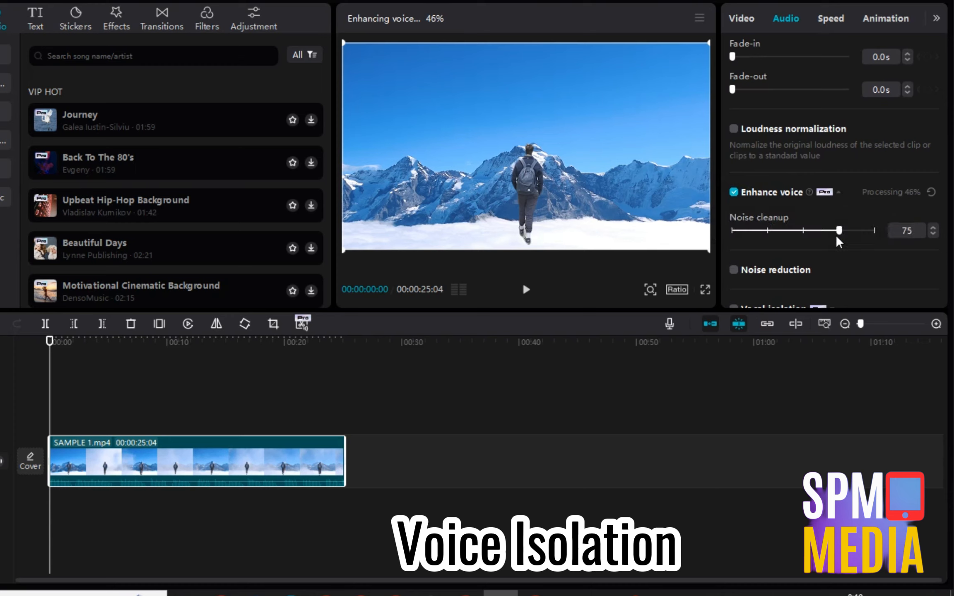
drag(839, 231, 875, 231)
click(526, 289)
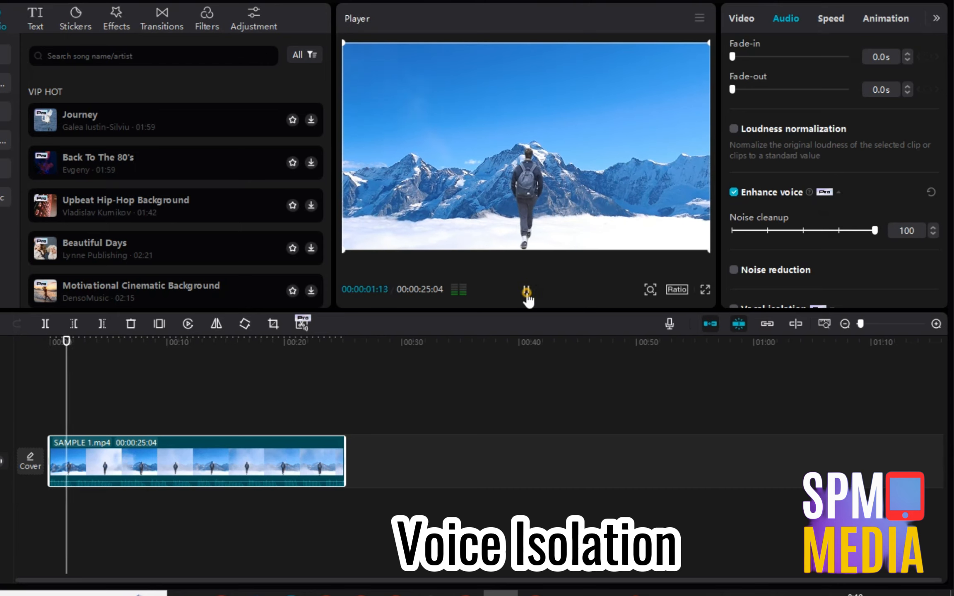
click(526, 289)
Turn on Noise reduction and Vocal isolation set to Keep vocal.
click(733, 270)
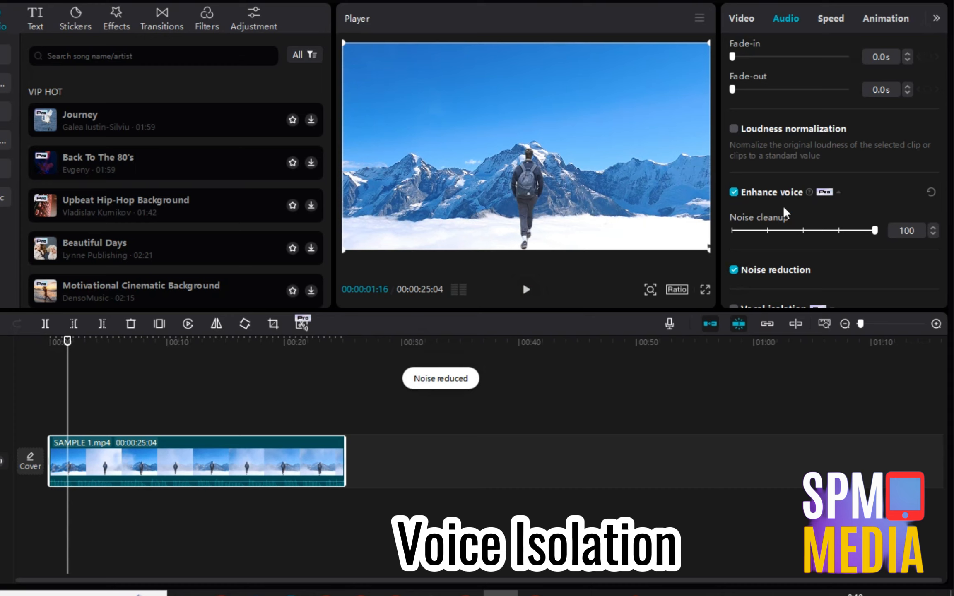
scroll(784, 213, down, 2)
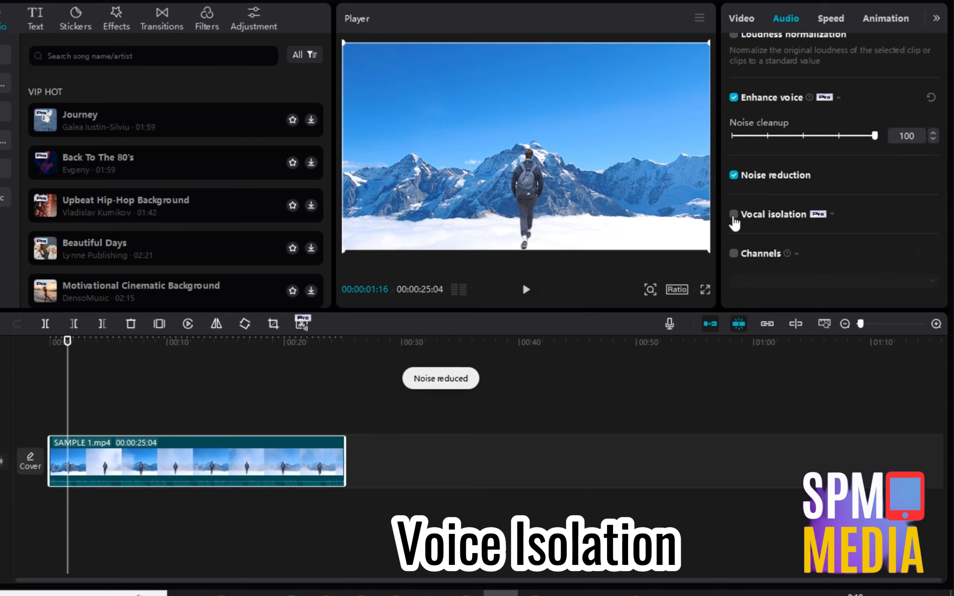
click(733, 215)
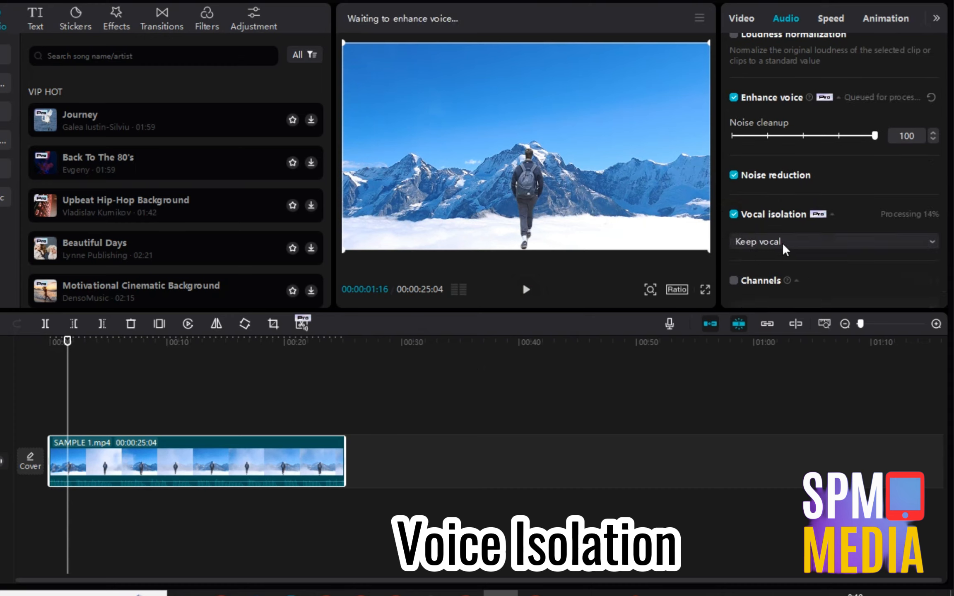
click(785, 243)
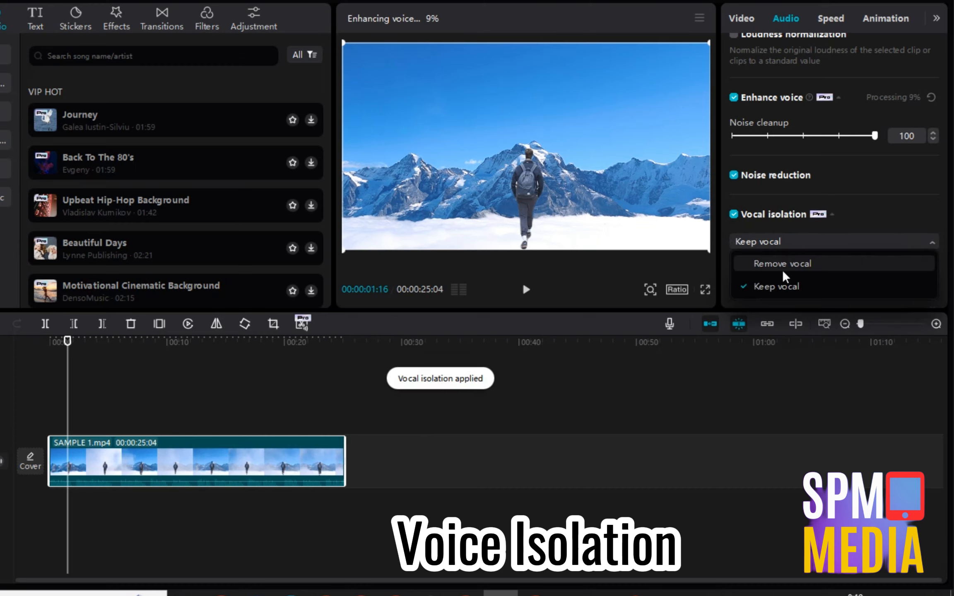
click(833, 214)
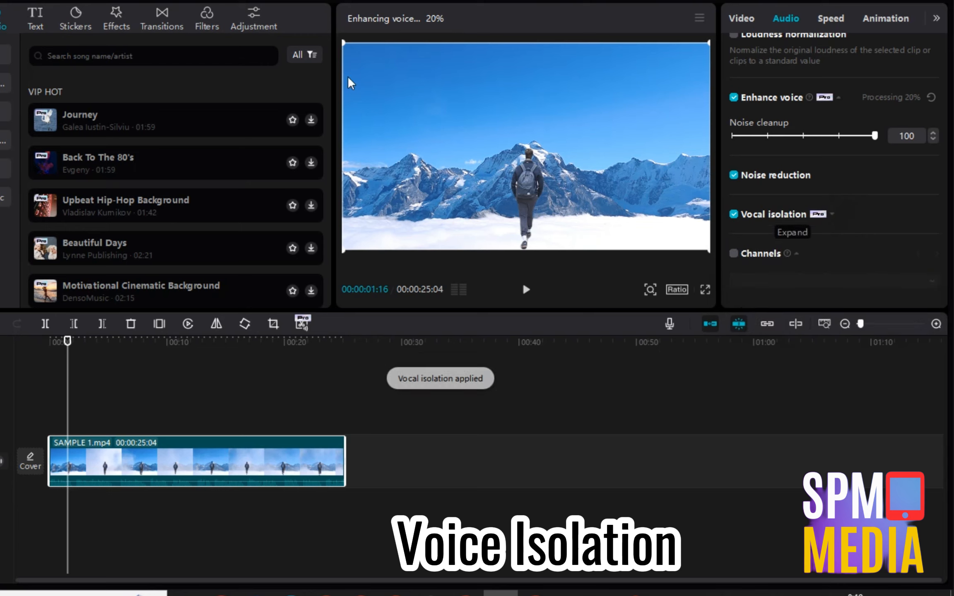
Search the music library for 'journey (travel)'.
click(77, 58)
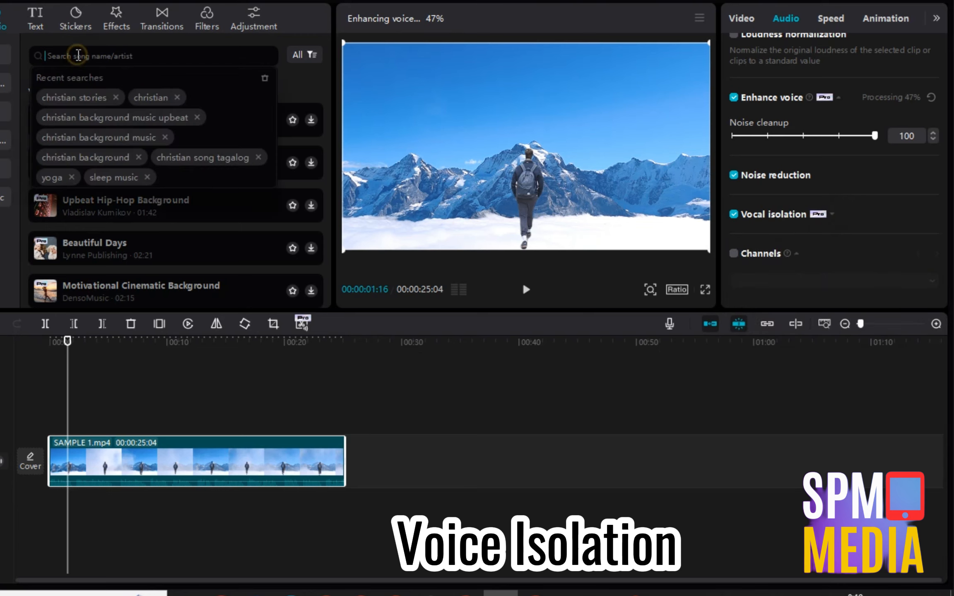
text(journy)
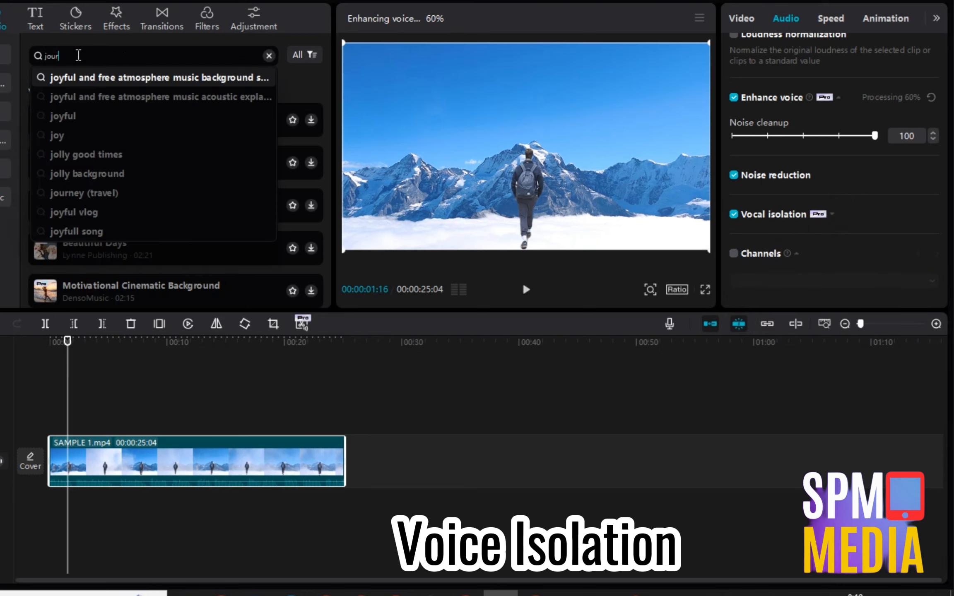
key(Return)
key(BackSpace)
key(BackSpace)
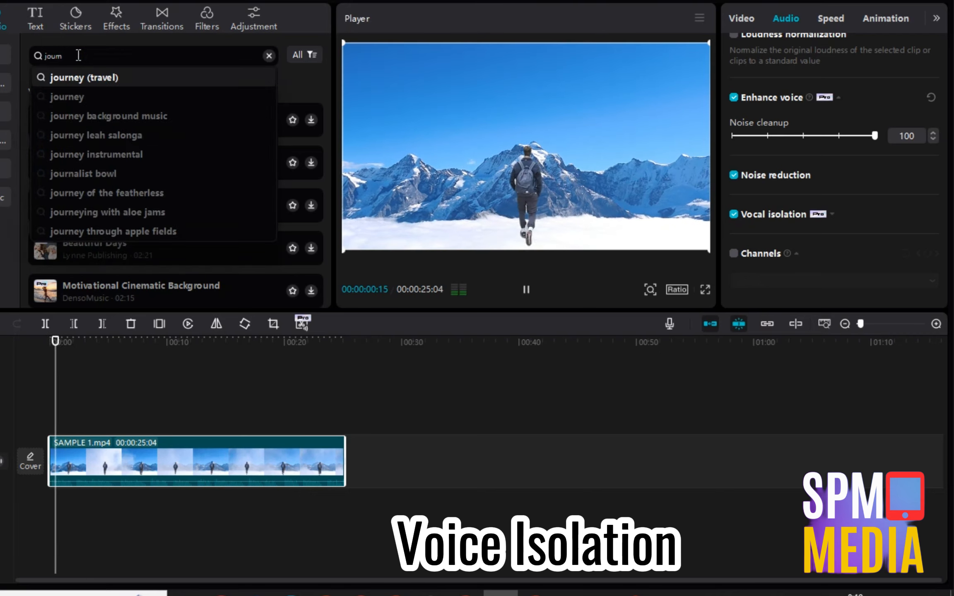
click(81, 78)
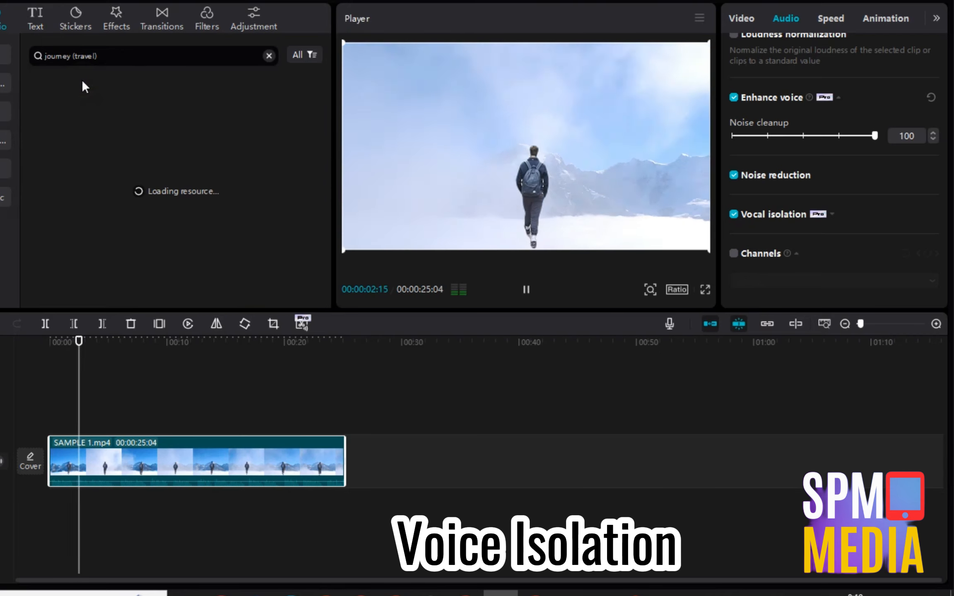
click(534, 295)
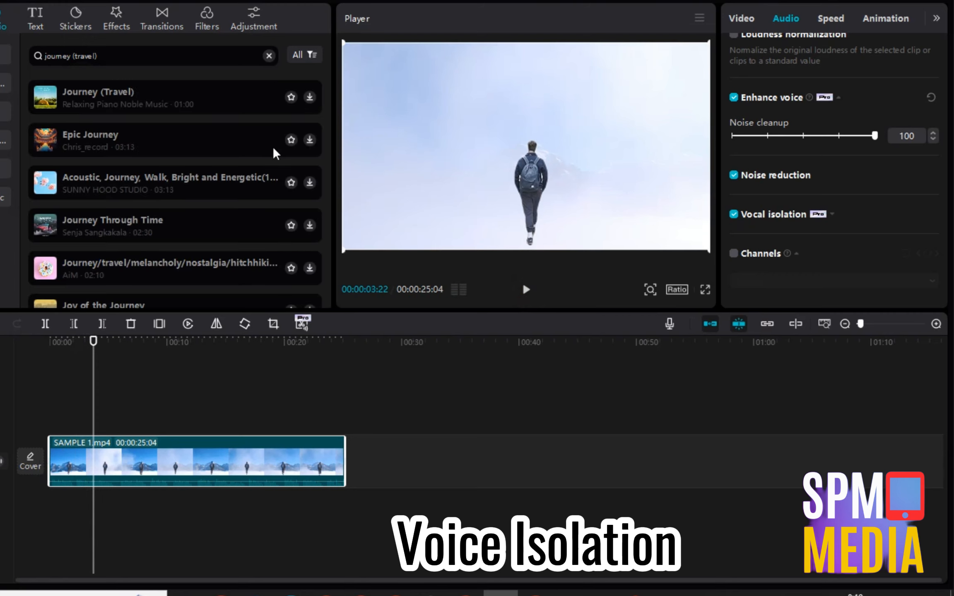
Add the Journey (Travel) track starting at zero and try vocal isolation on it.
click(309, 97)
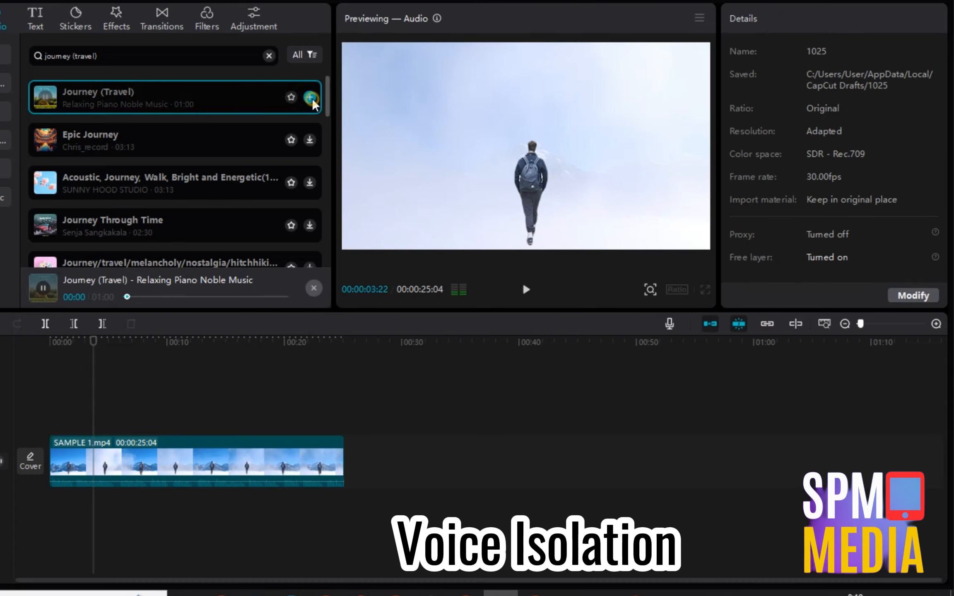
click(311, 97)
drag(248, 506, 207, 508)
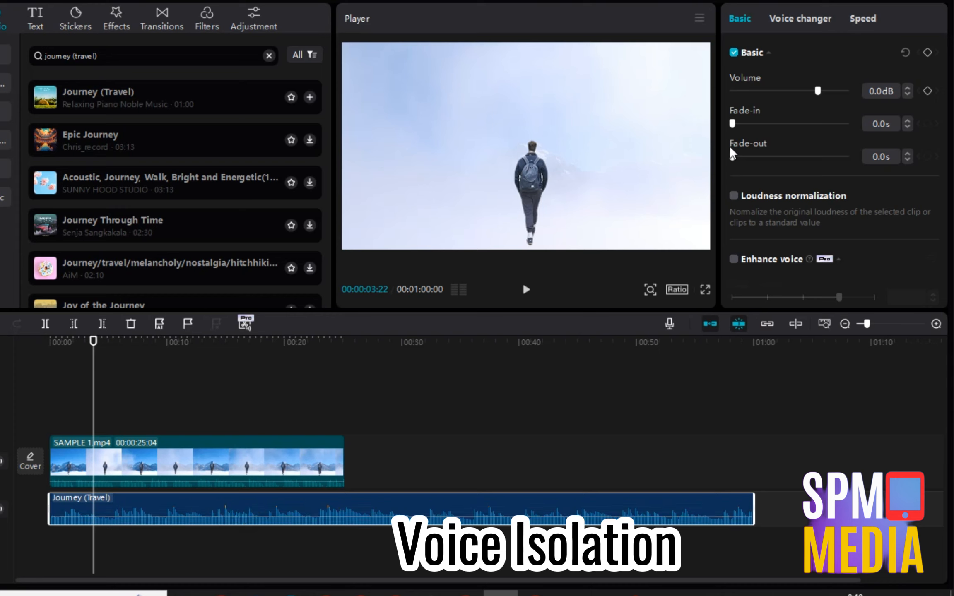
scroll(792, 69, down, 3)
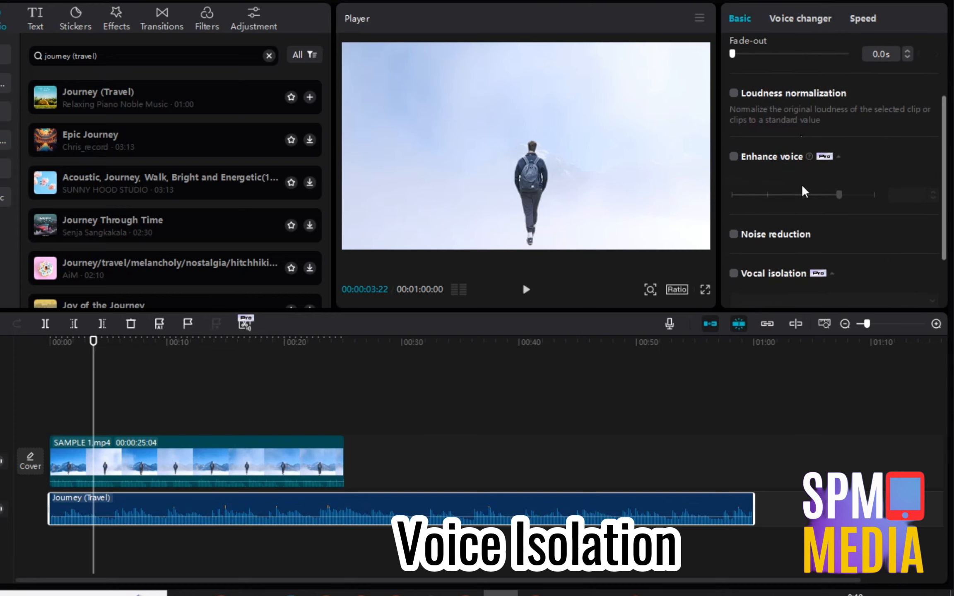
click(734, 274)
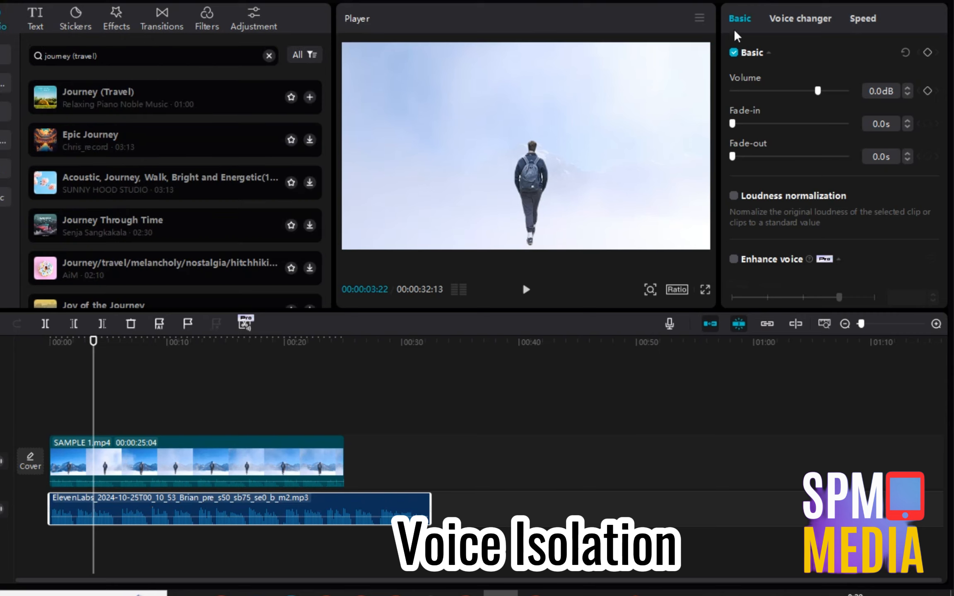
Trim the voiceover to the video's end, set Vocal isolation to Remove vocal, and play to check.
scroll(736, 265, down, 3)
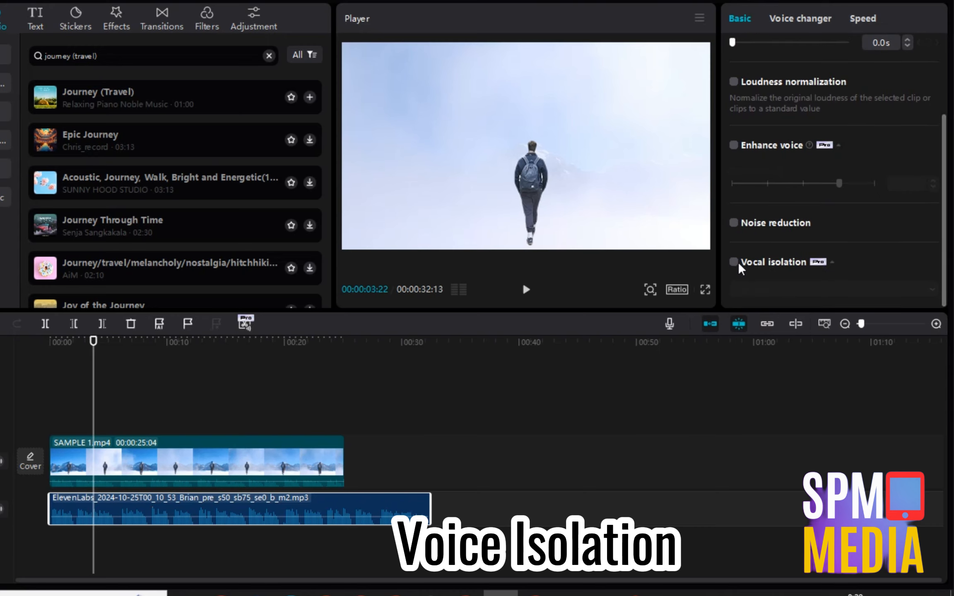
click(733, 262)
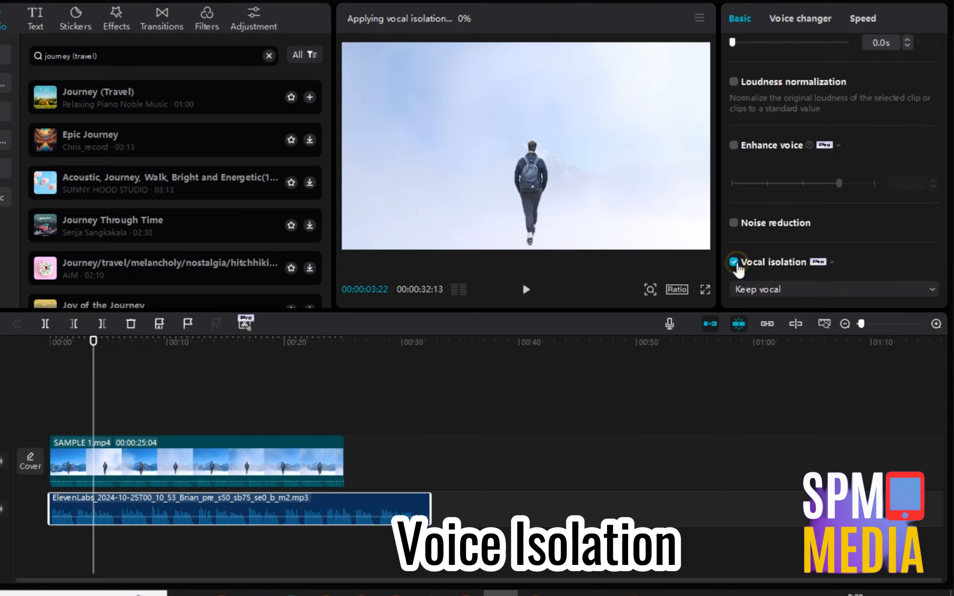
click(829, 289)
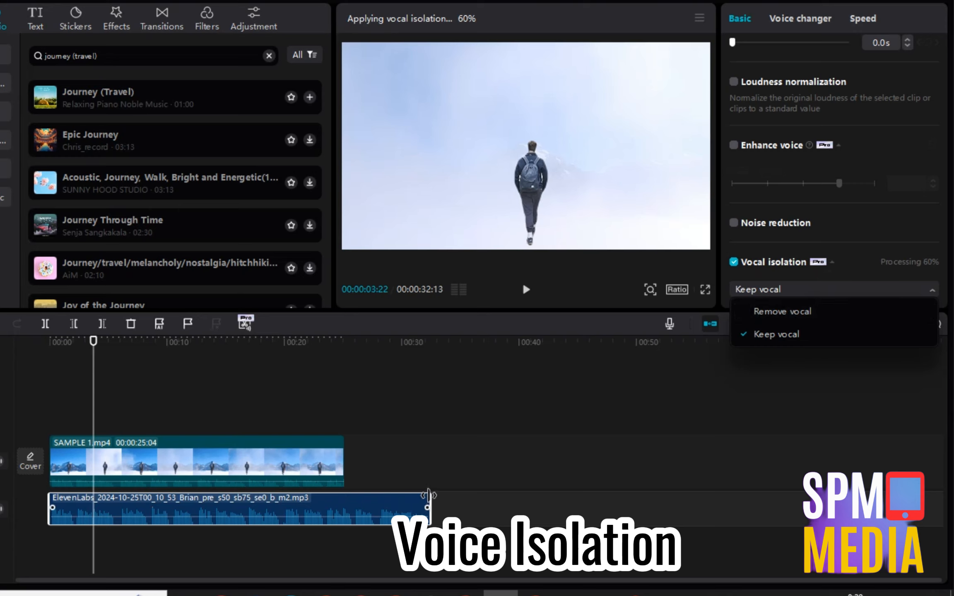
drag(431, 509, 345, 493)
click(786, 286)
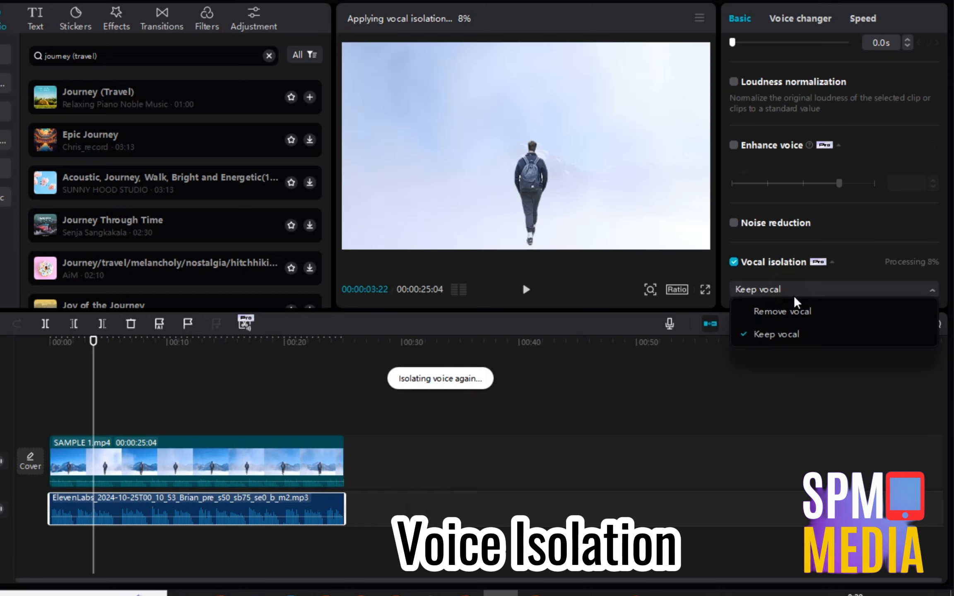
click(800, 313)
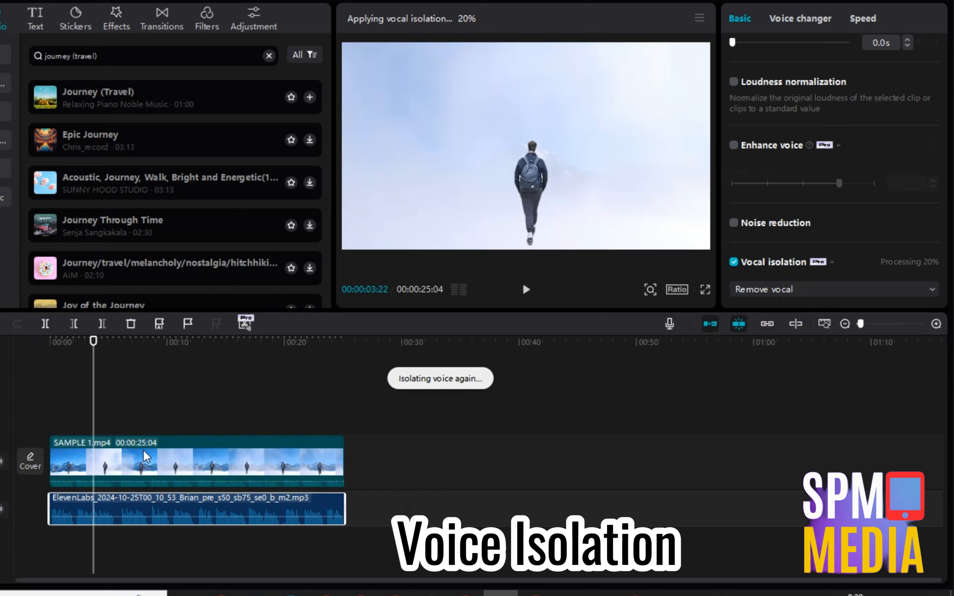
click(525, 290)
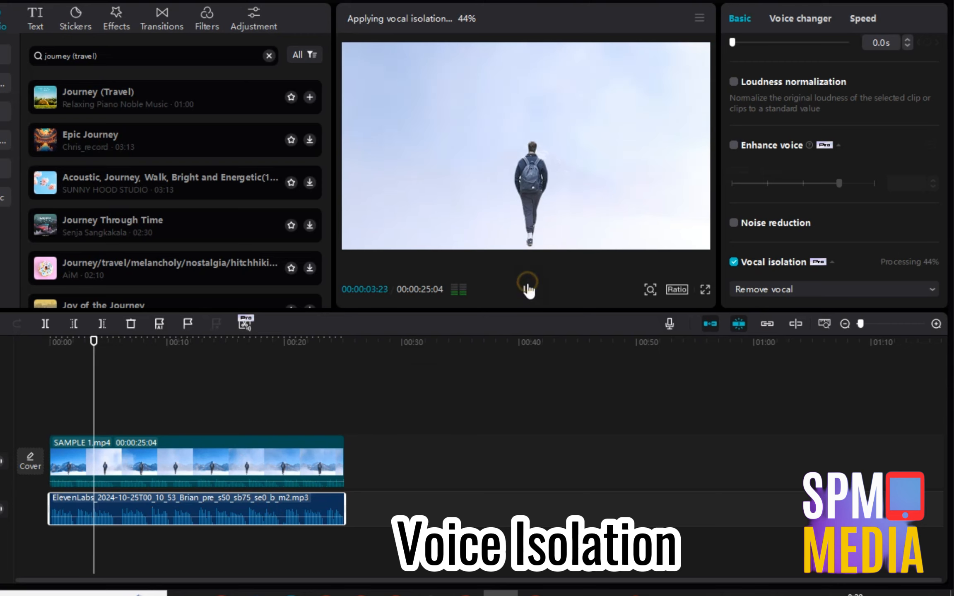
click(526, 290)
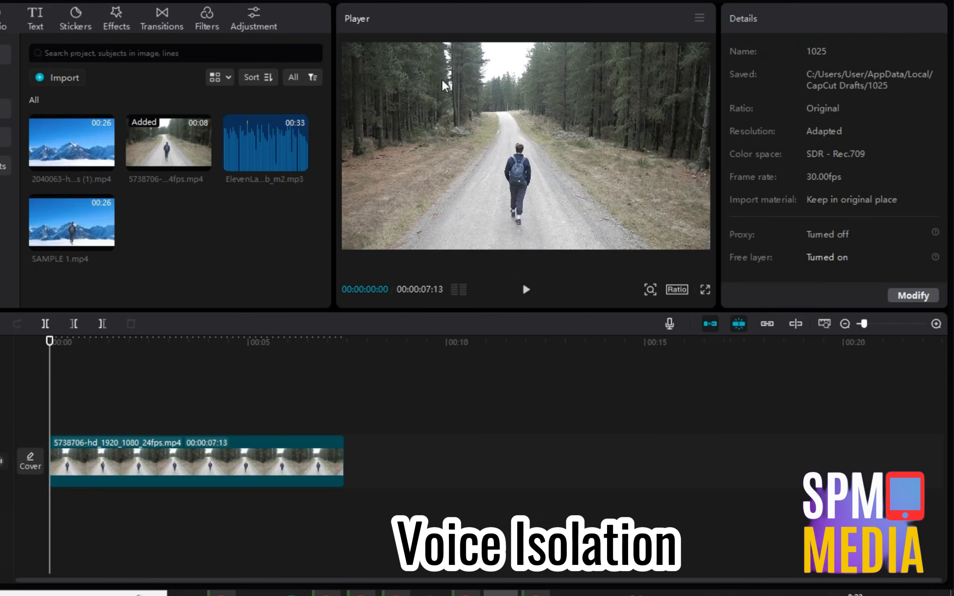
With the playhead back at the start, select the forest-road clip and preview the Trending Blur effect.
click(145, 423)
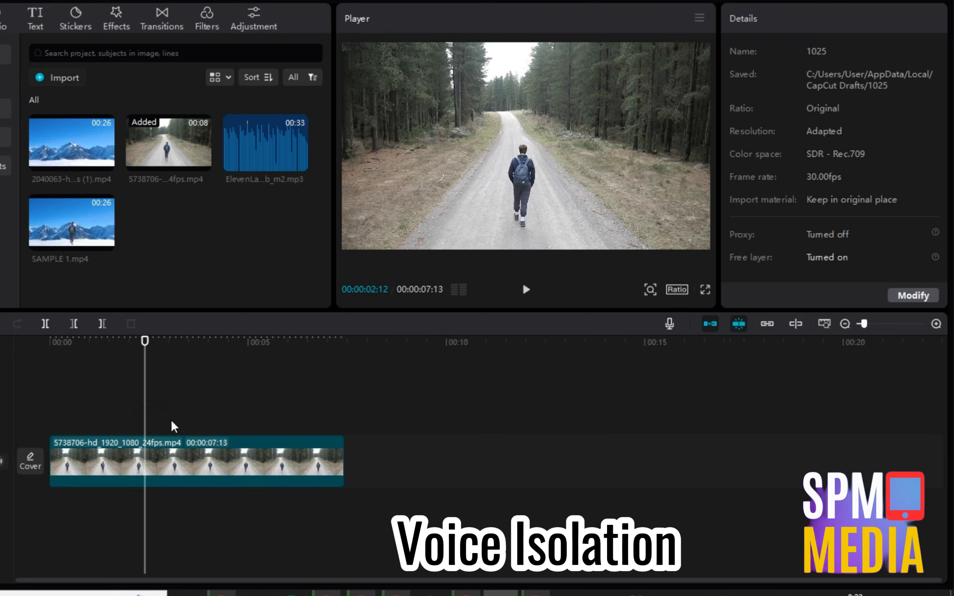
drag(116, 415, 44, 412)
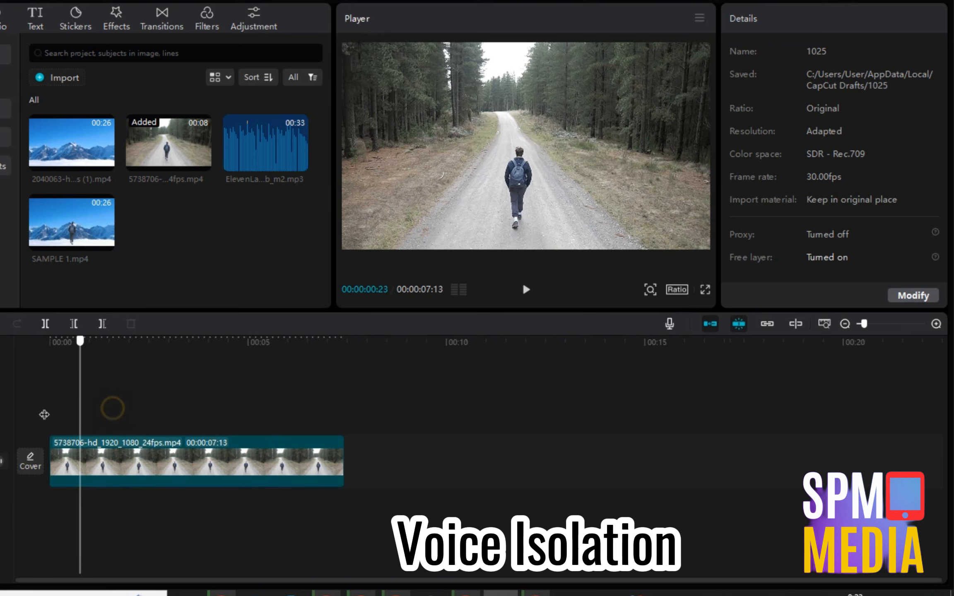
click(171, 471)
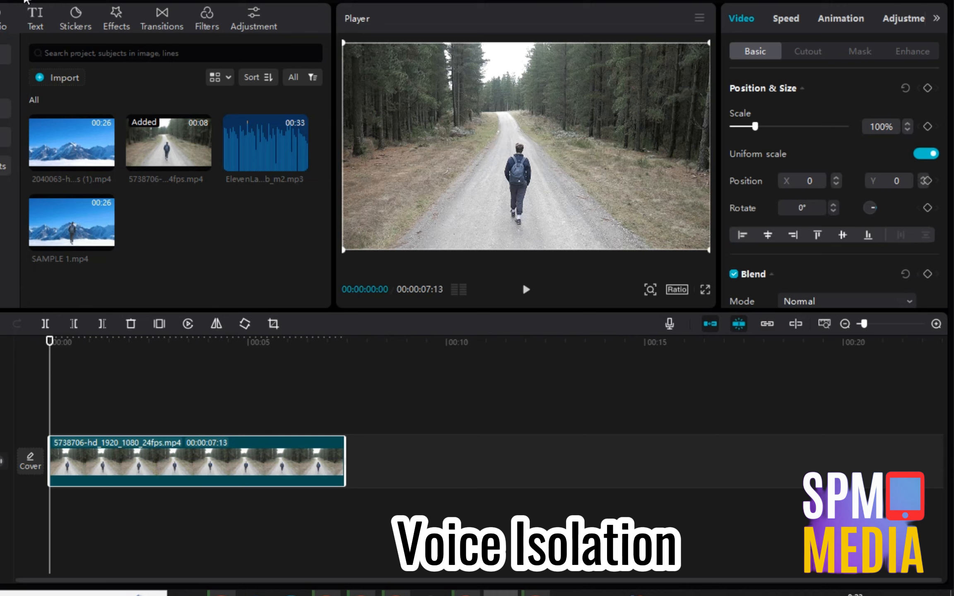
click(117, 20)
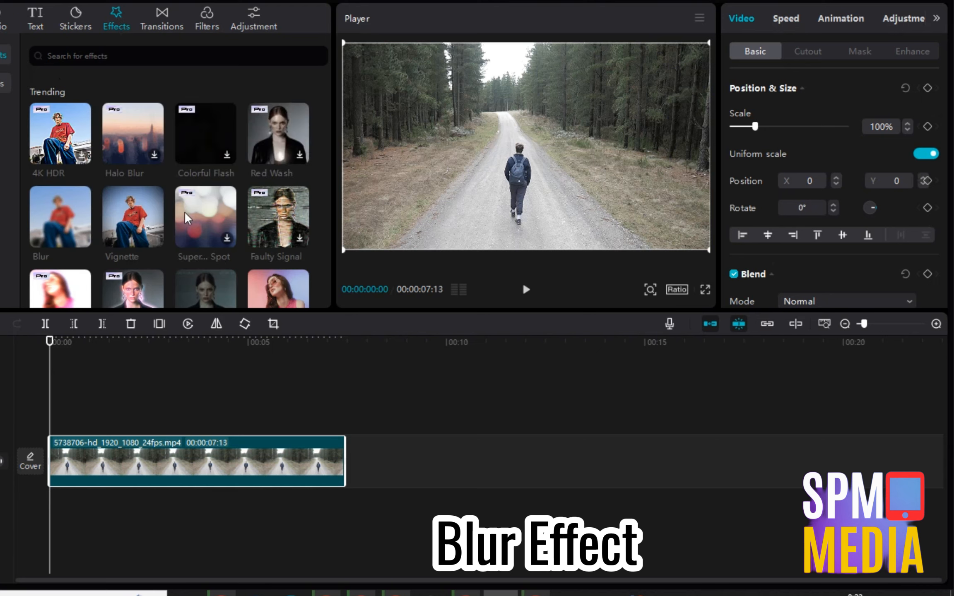
click(54, 228)
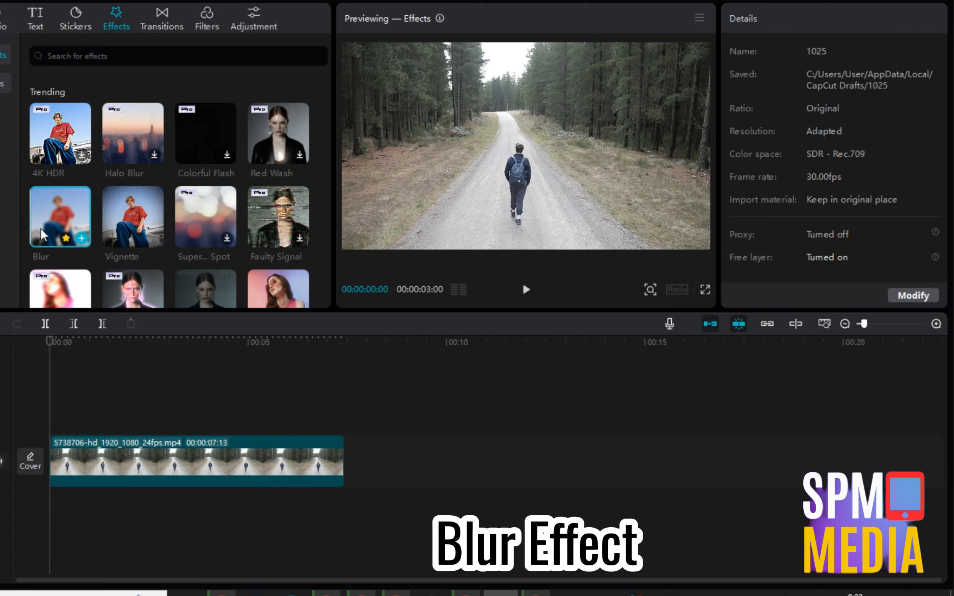
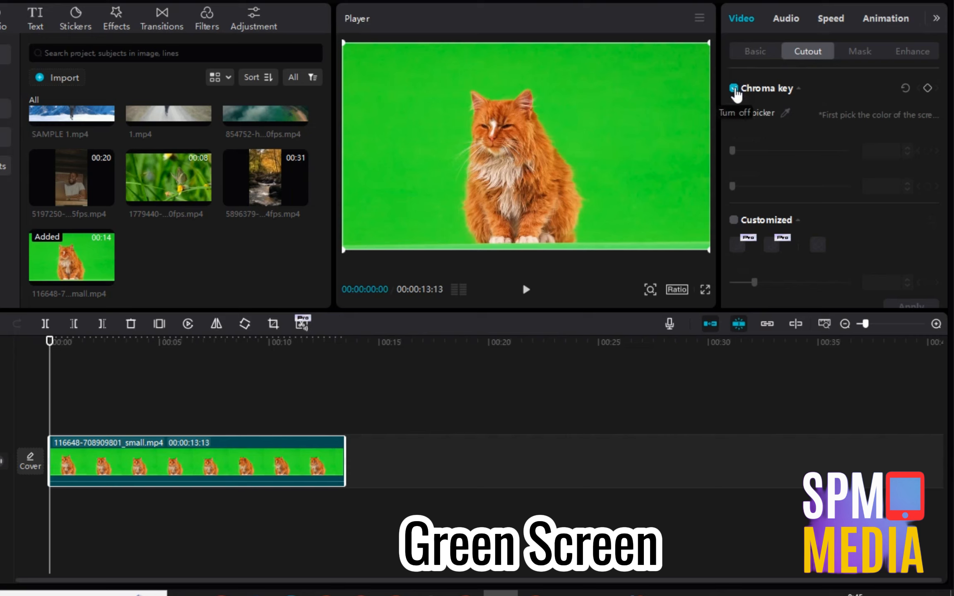
Key out the green backdrop with the colour picker, set Strength and Shadow to 100, and preview.
click(783, 114)
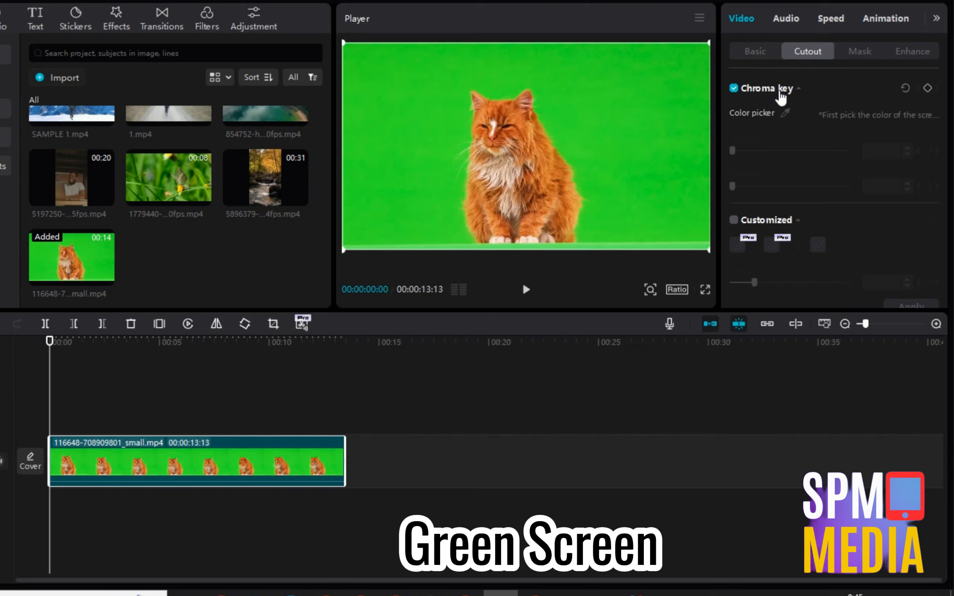
click(783, 115)
click(615, 105)
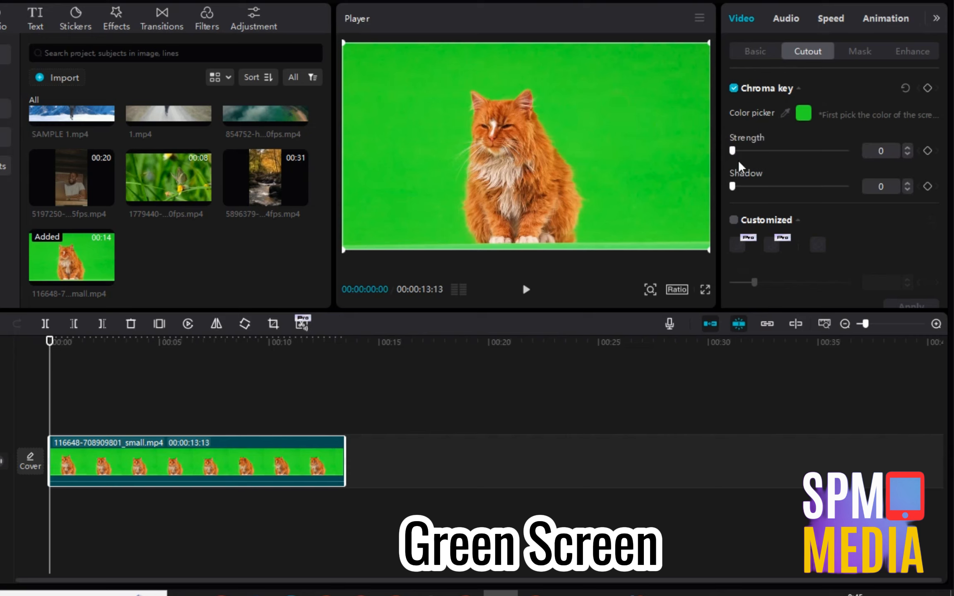
drag(733, 156, 907, 163)
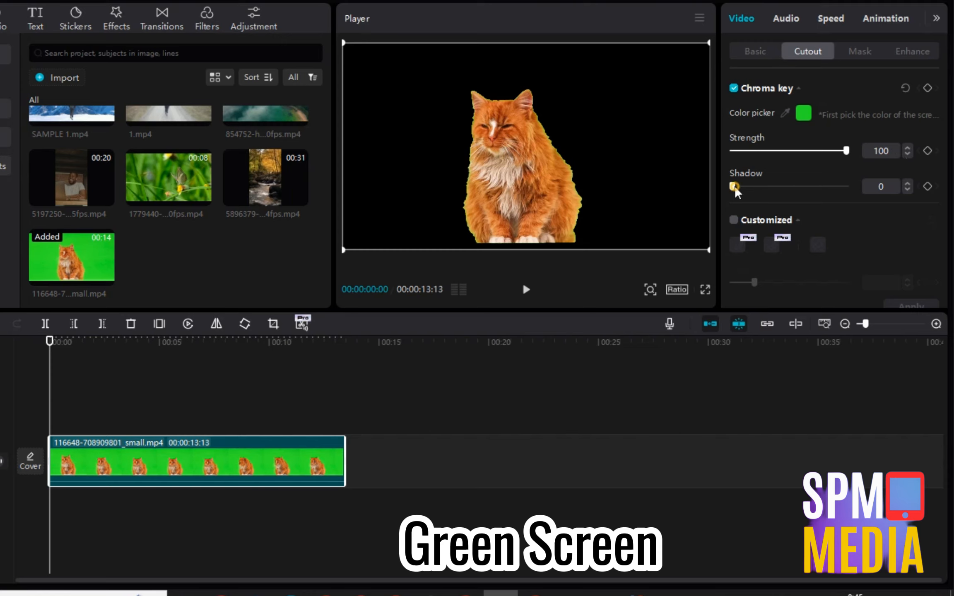
drag(733, 187, 887, 202)
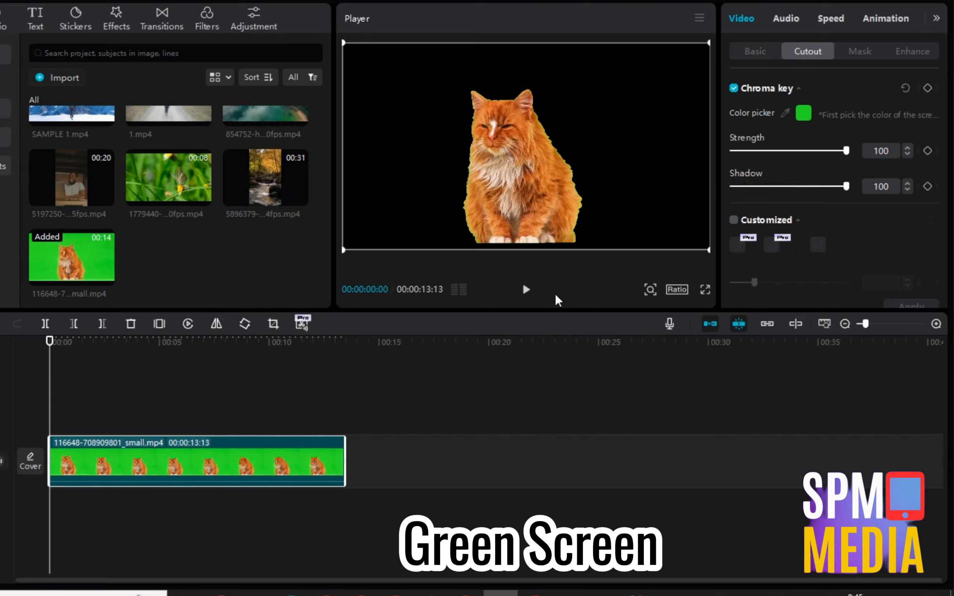
click(526, 290)
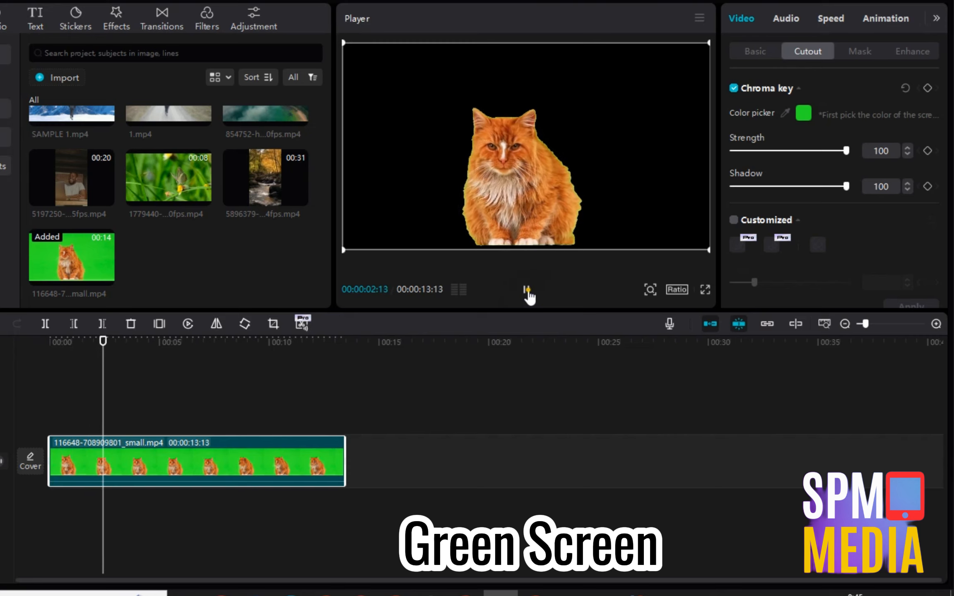
click(527, 293)
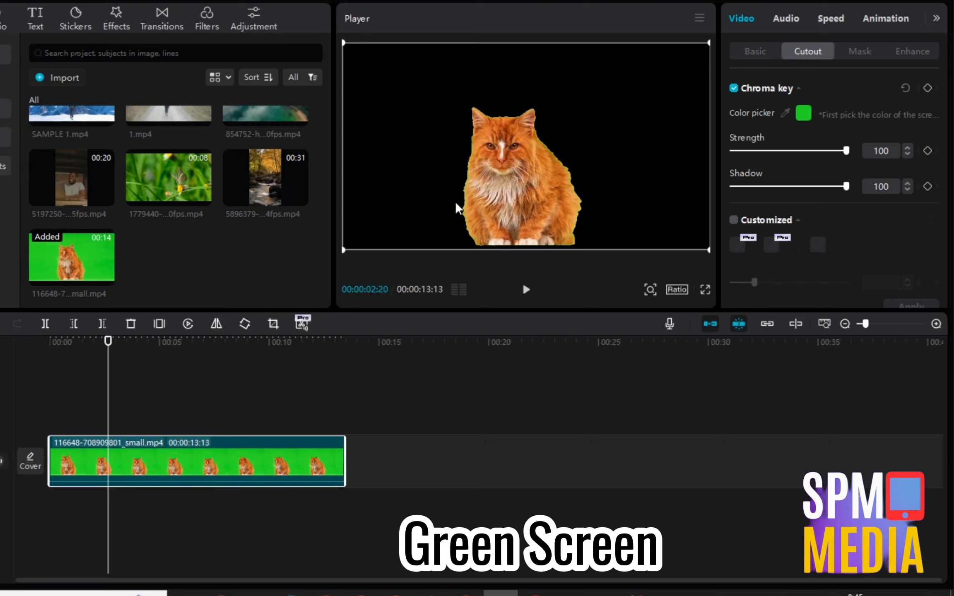
Add the forest stream clip under the cat and crop it to 16:9.
drag(261, 186, 41, 523)
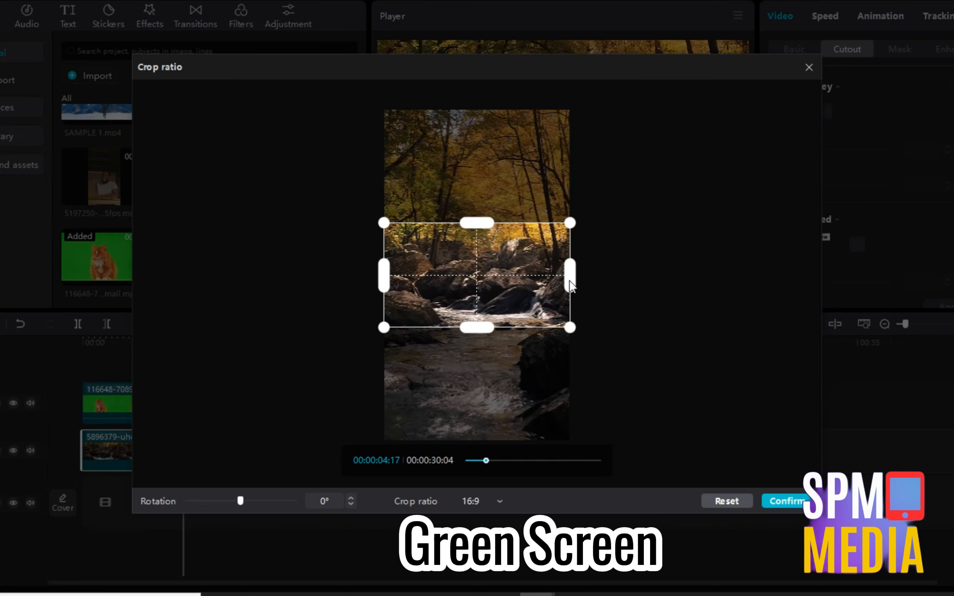
click(478, 499)
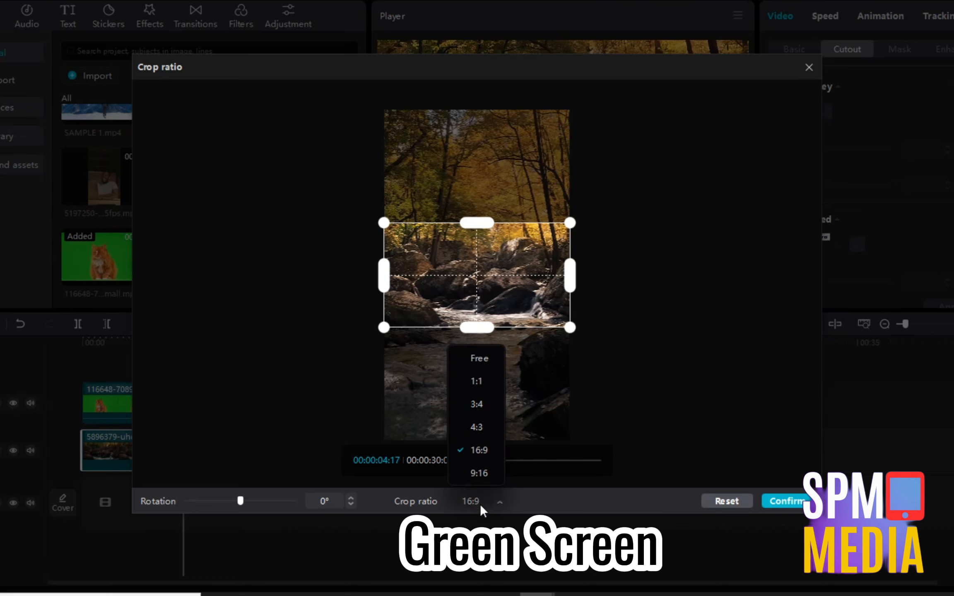
click(772, 499)
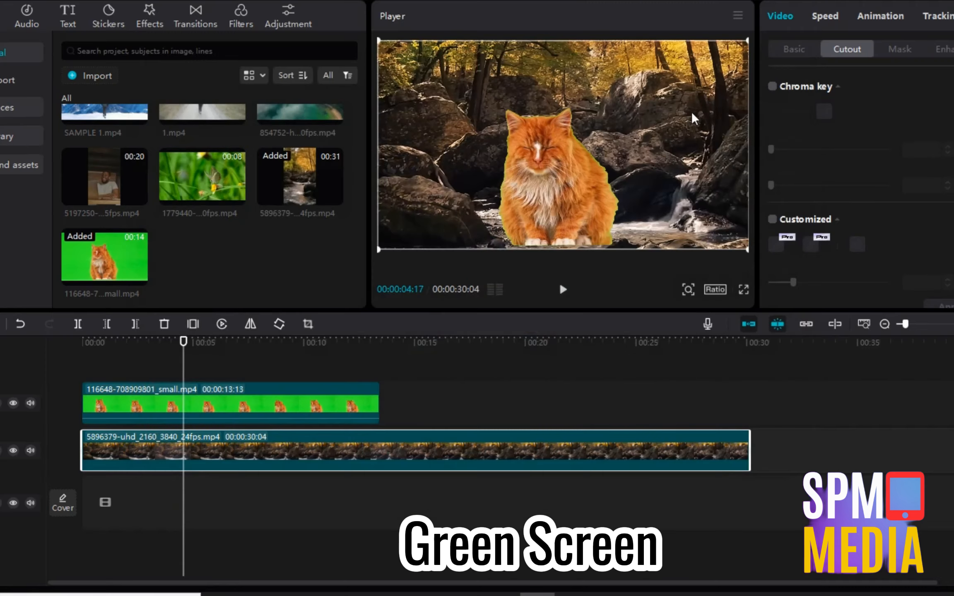
Trim the stream clip to end at 13:13 and play from the start.
drag(748, 442, 373, 423)
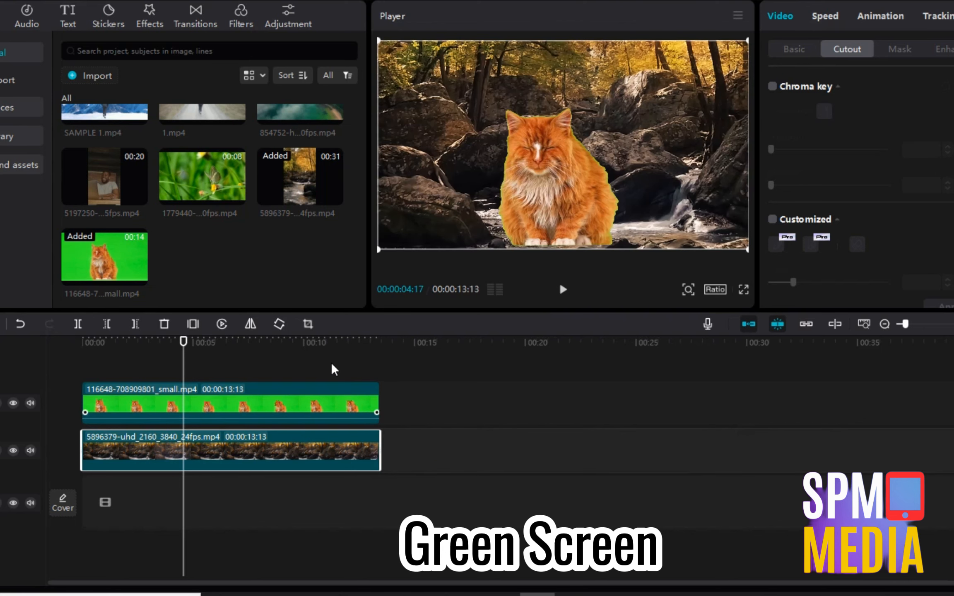
click(330, 361)
key(Home)
click(562, 289)
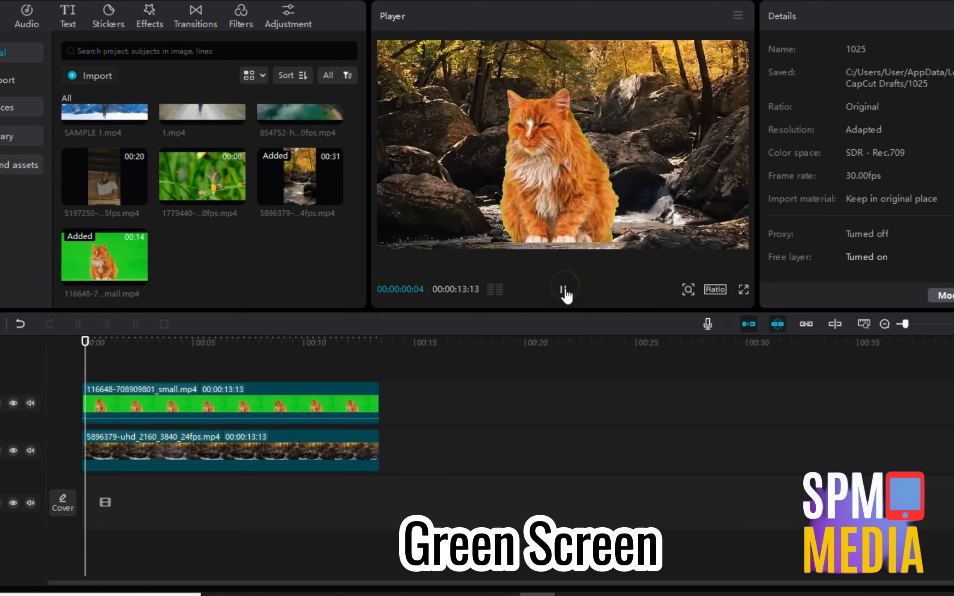
Enlarge the cut-out man, move him down-left, and trim his clip to end at 13:13.
click(336, 406)
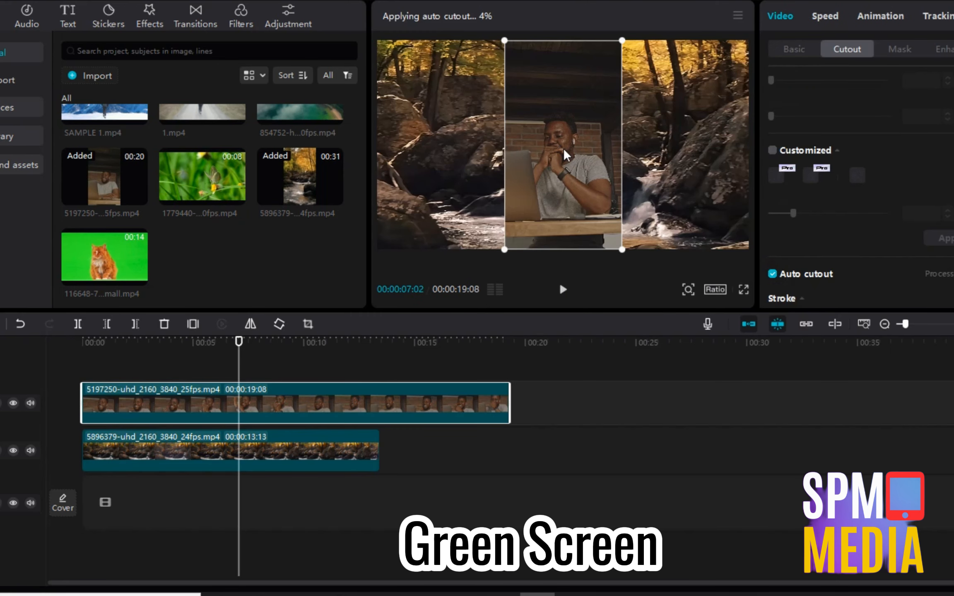
drag(622, 40, 639, 10)
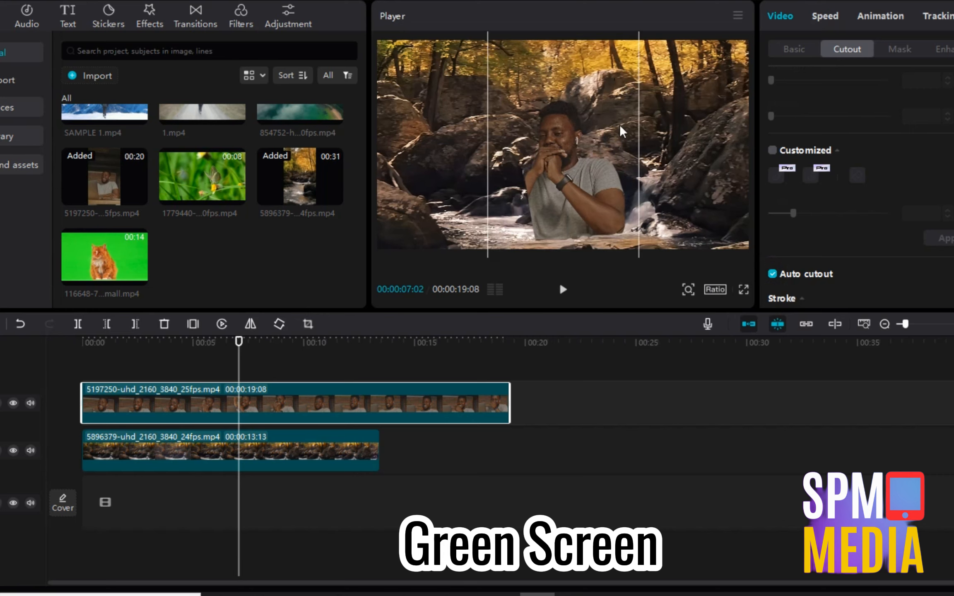
drag(572, 185, 549, 196)
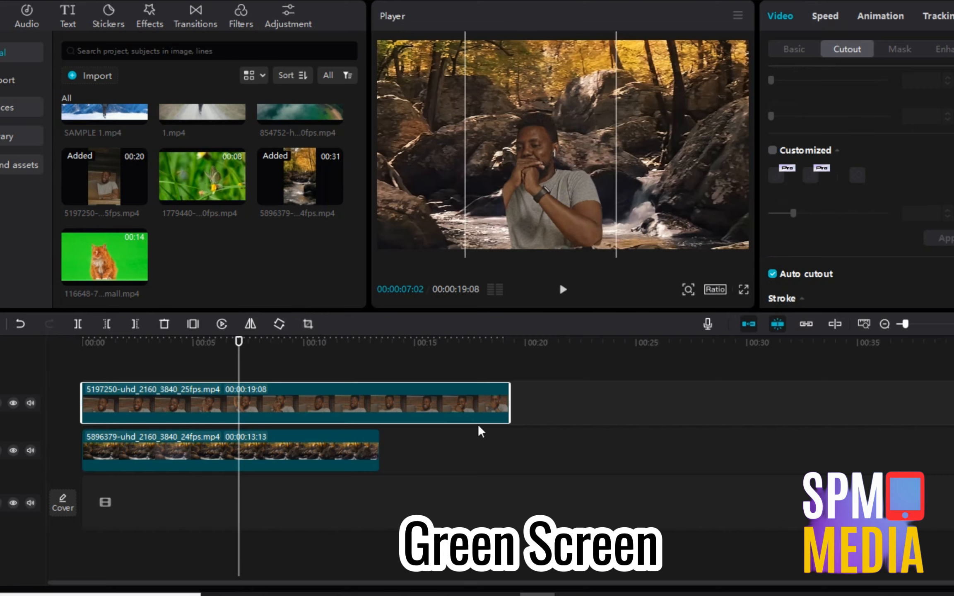
drag(508, 399, 372, 399)
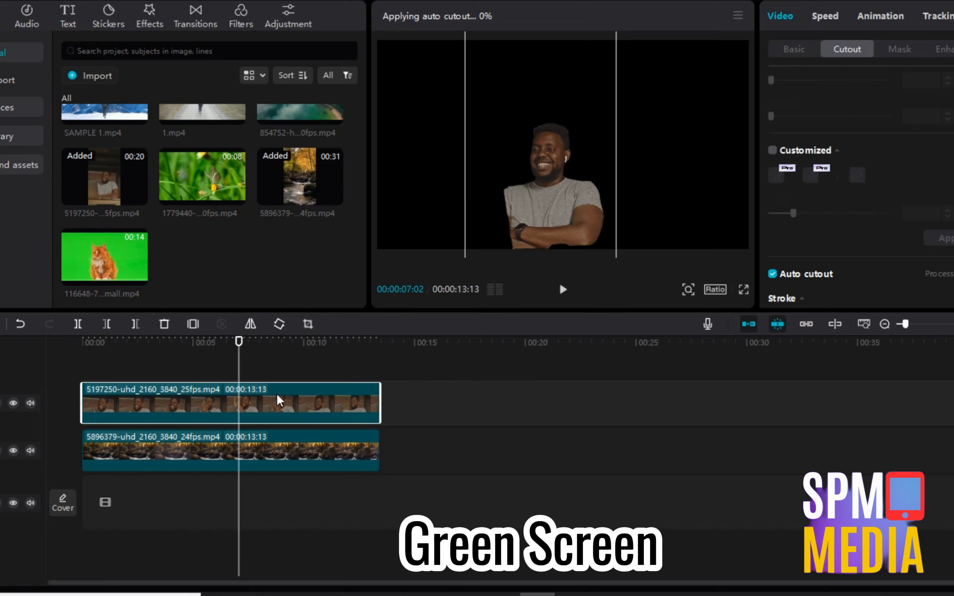
click(226, 368)
click(64, 368)
Play the composite, shift the man to the frame's left edge, and replay to check.
click(562, 290)
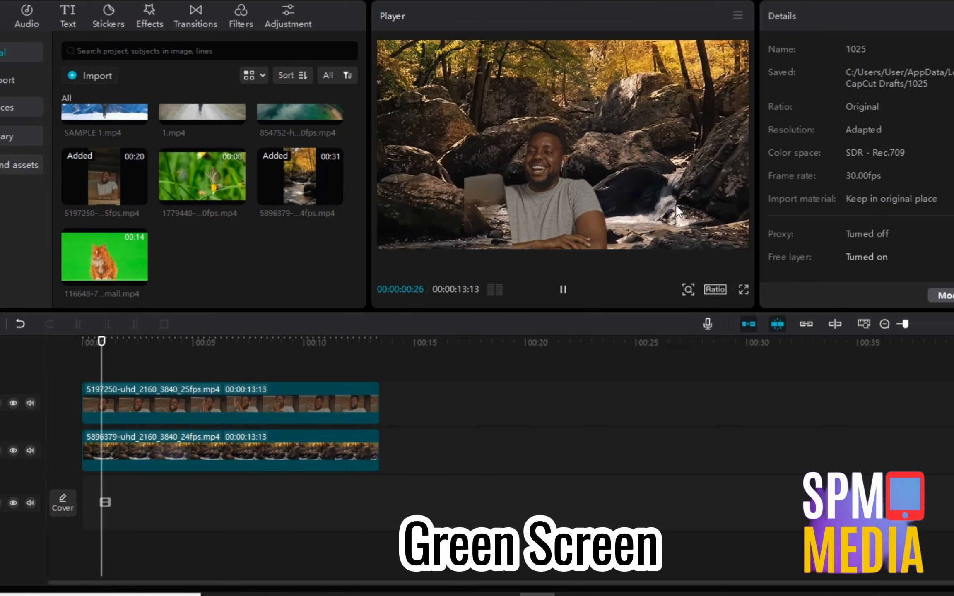
click(557, 208)
drag(371, 192, 424, 203)
click(562, 295)
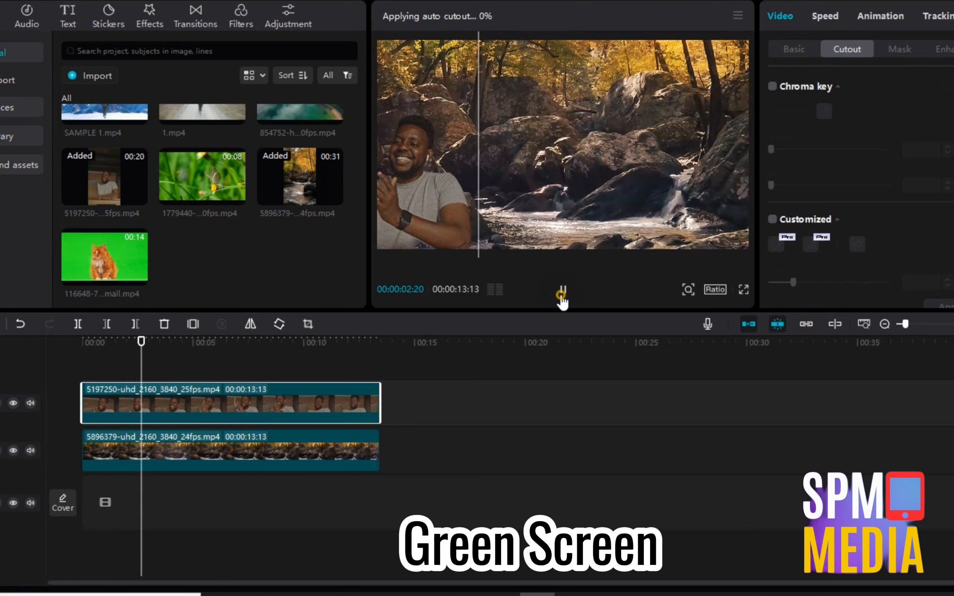
click(562, 299)
click(252, 451)
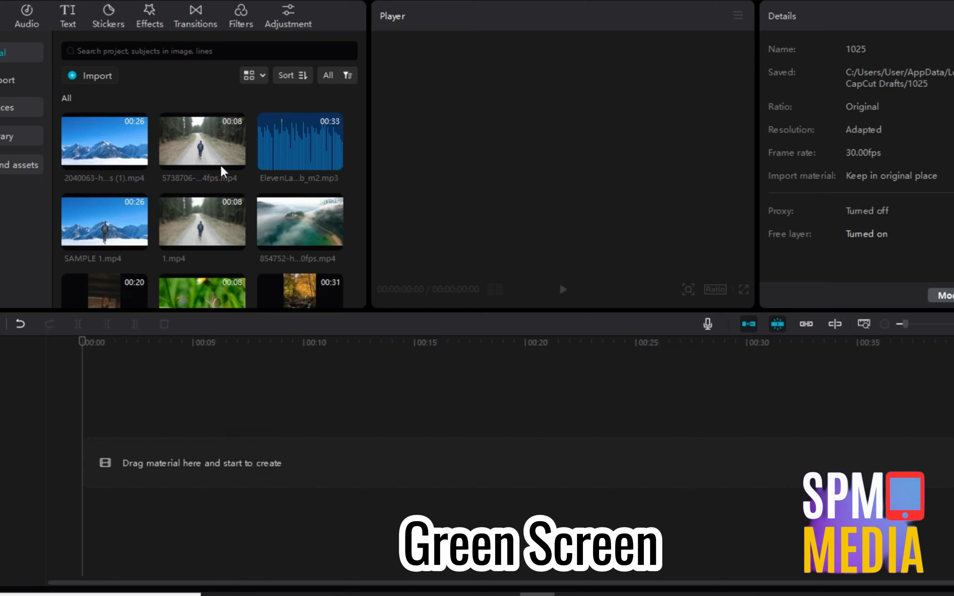
Add the 5738706 forest-road walking clip to the timeline and review its Basic properties.
drag(207, 167, 76, 474)
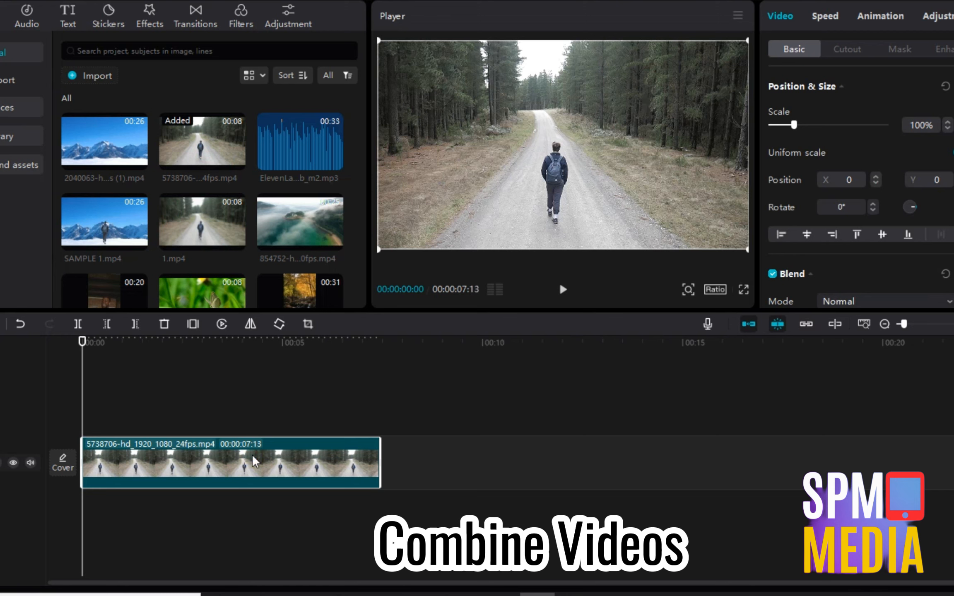
scroll(879, 219, down, 10)
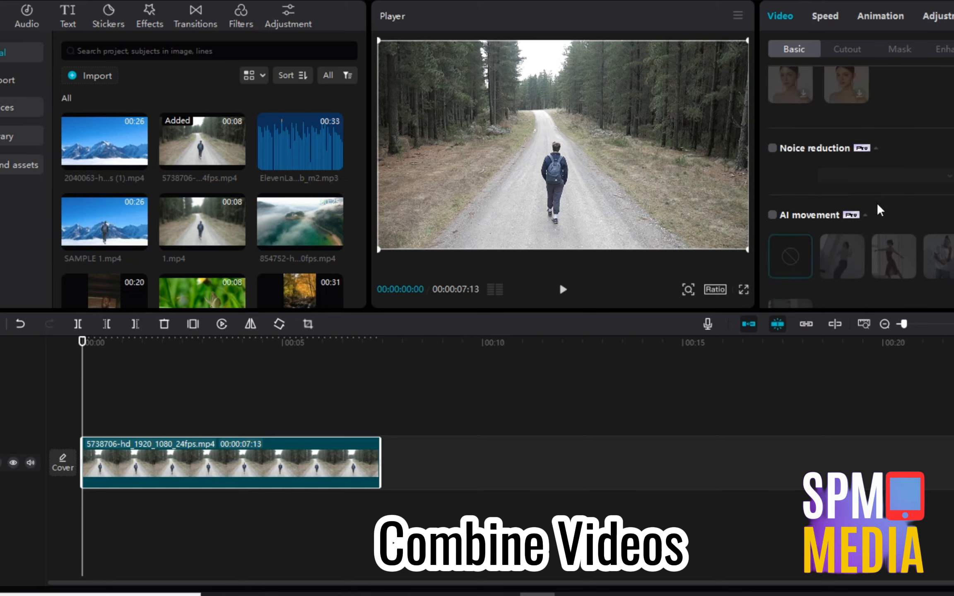
scroll(879, 210, down, 10)
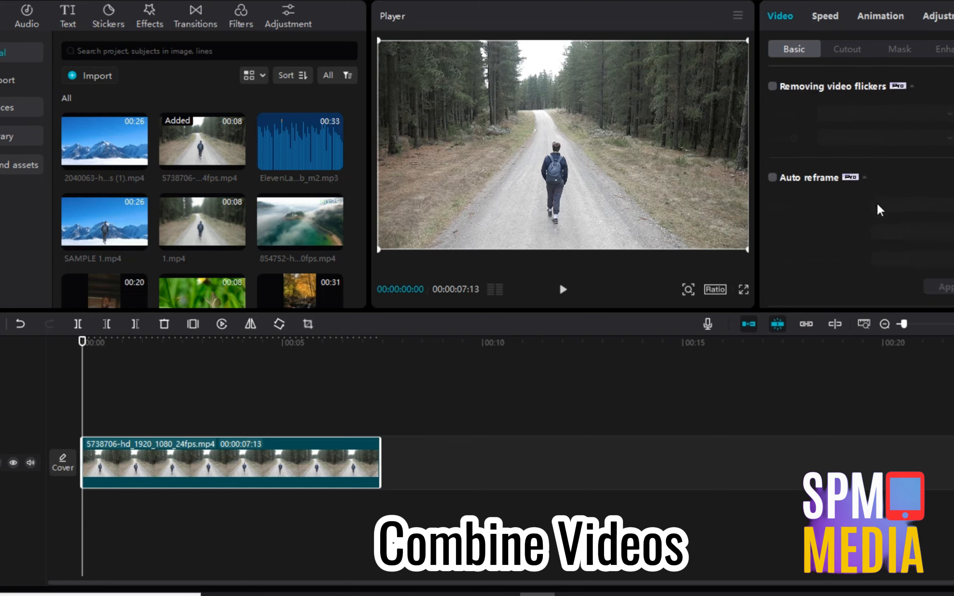
scroll(797, 206, down, 1)
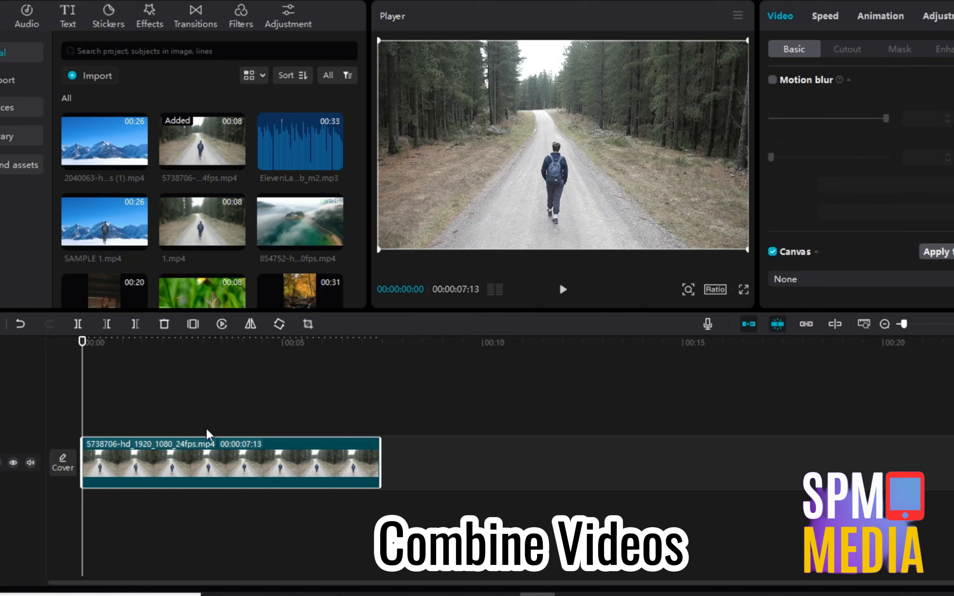
click(741, 42)
click(748, 120)
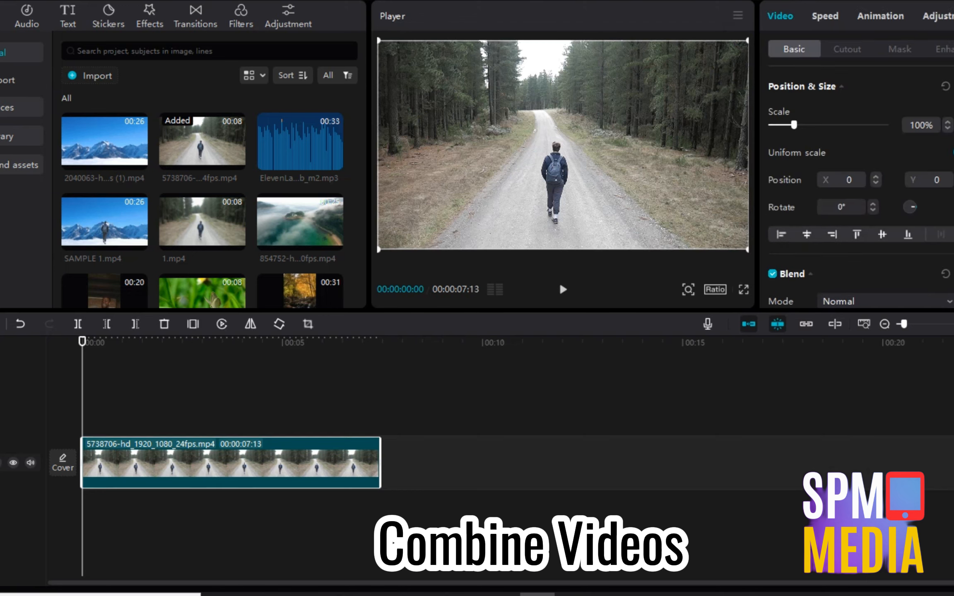
Try a Rectangle mask on the road clip, reapplying it as a wide horizontal band.
click(894, 50)
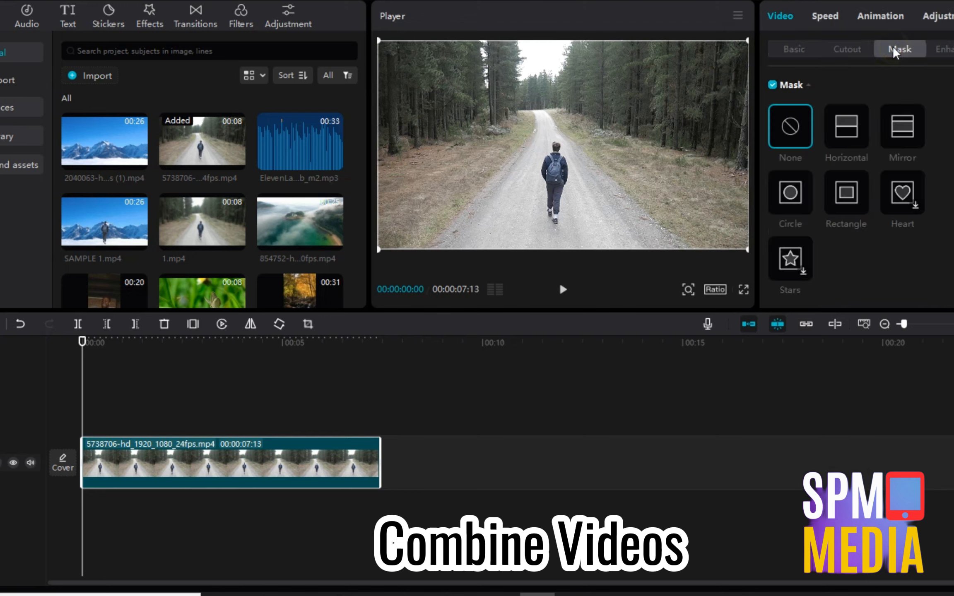
click(844, 221)
drag(571, 156, 609, 185)
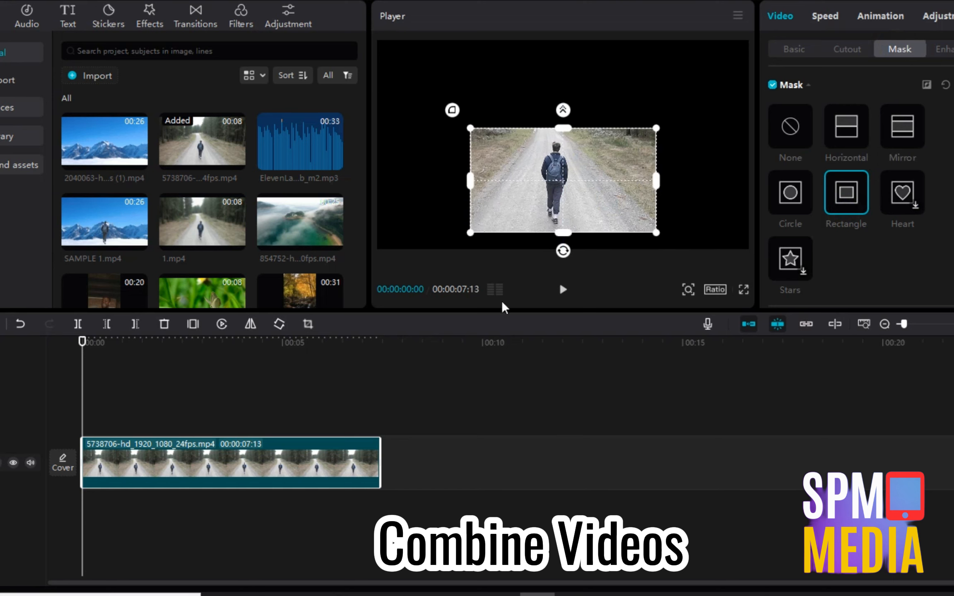
click(797, 138)
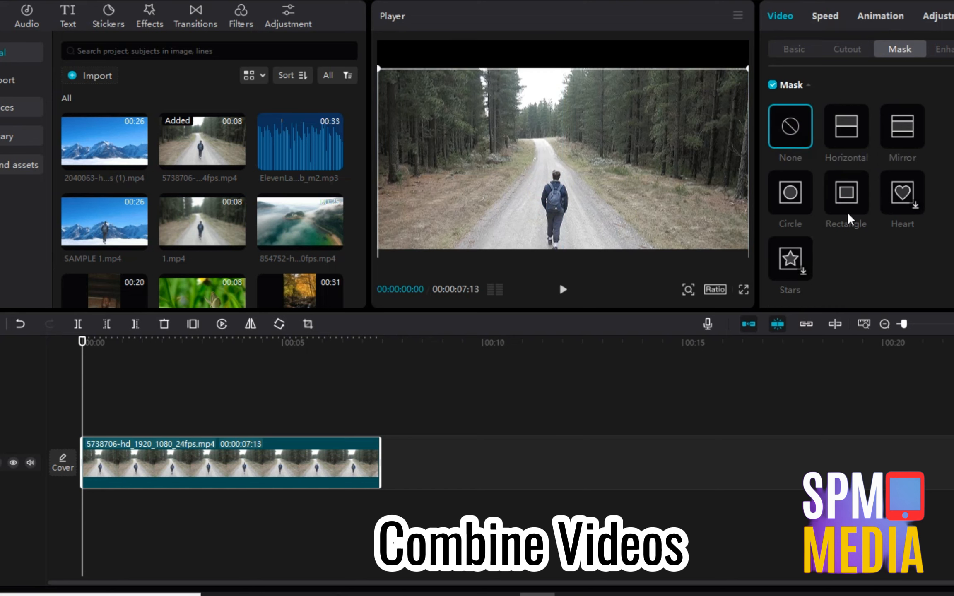
click(846, 217)
drag(658, 173, 795, 197)
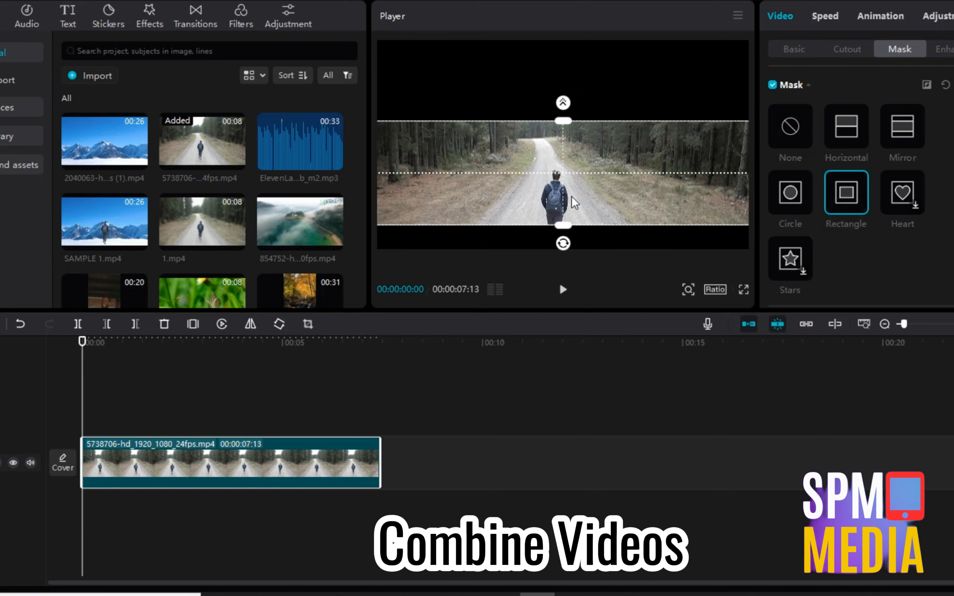
drag(570, 196, 569, 227)
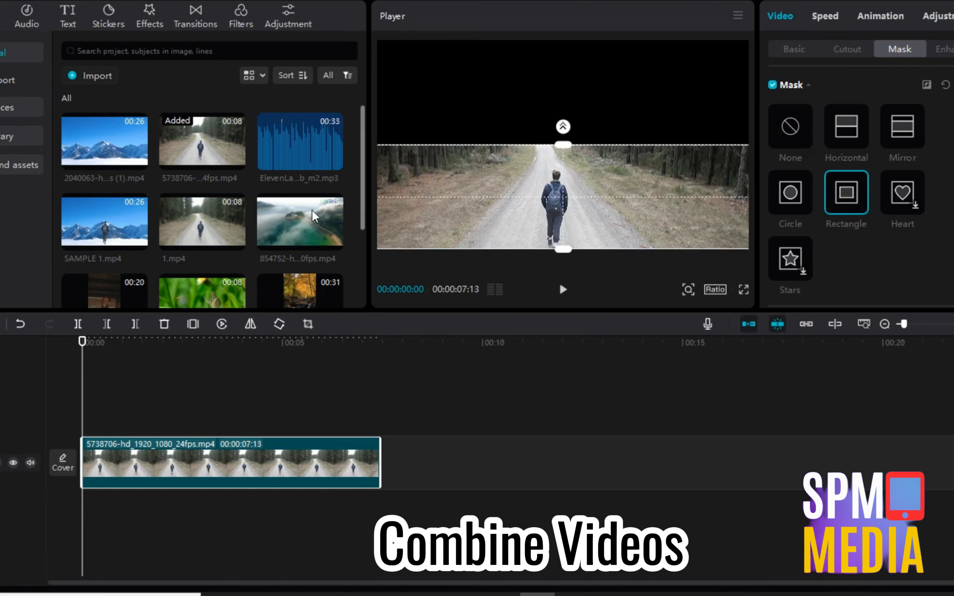
Add the aerial foggy coast clip above and mask it to a full-width top band.
drag(246, 309, 55, 405)
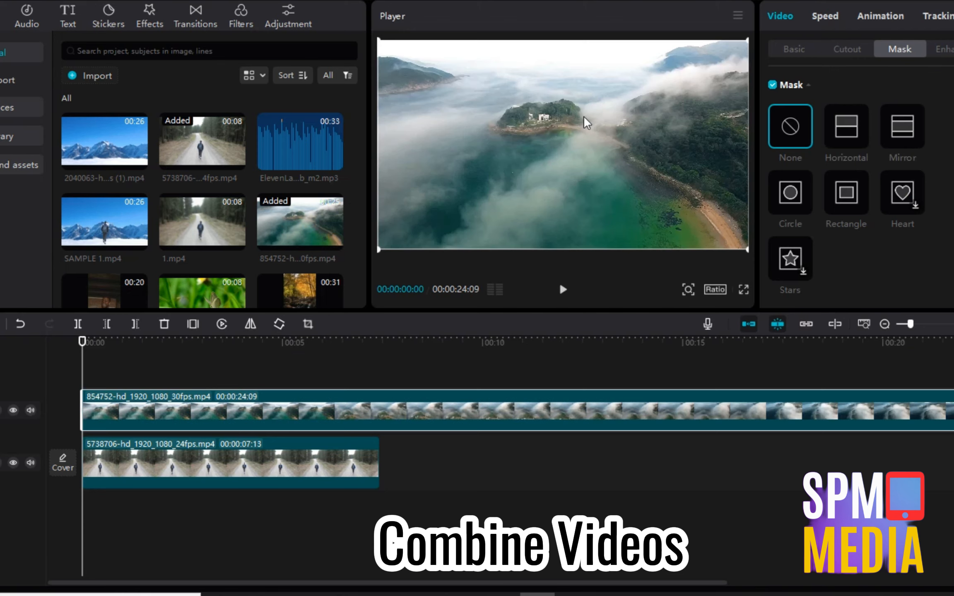
click(846, 192)
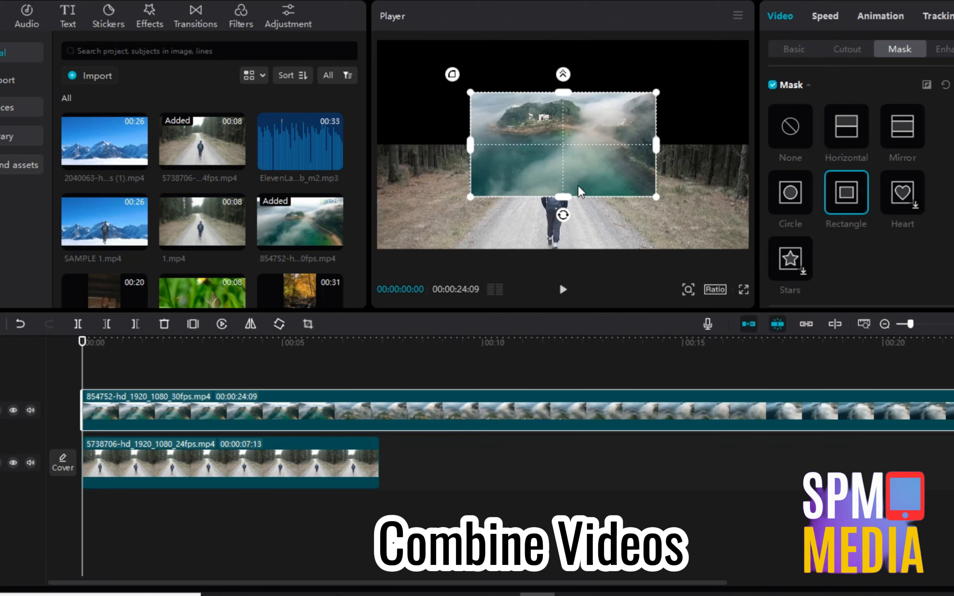
drag(577, 184, 568, 135)
drag(652, 98, 794, 95)
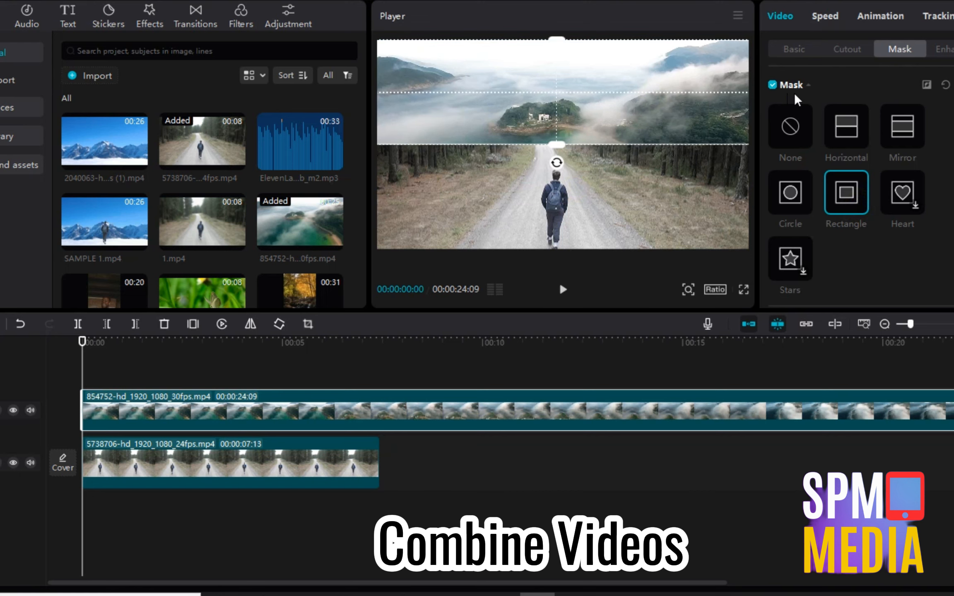
Split the aerial clip at 00:00:07:13, where the road clip ends.
click(387, 374)
click(380, 376)
click(379, 417)
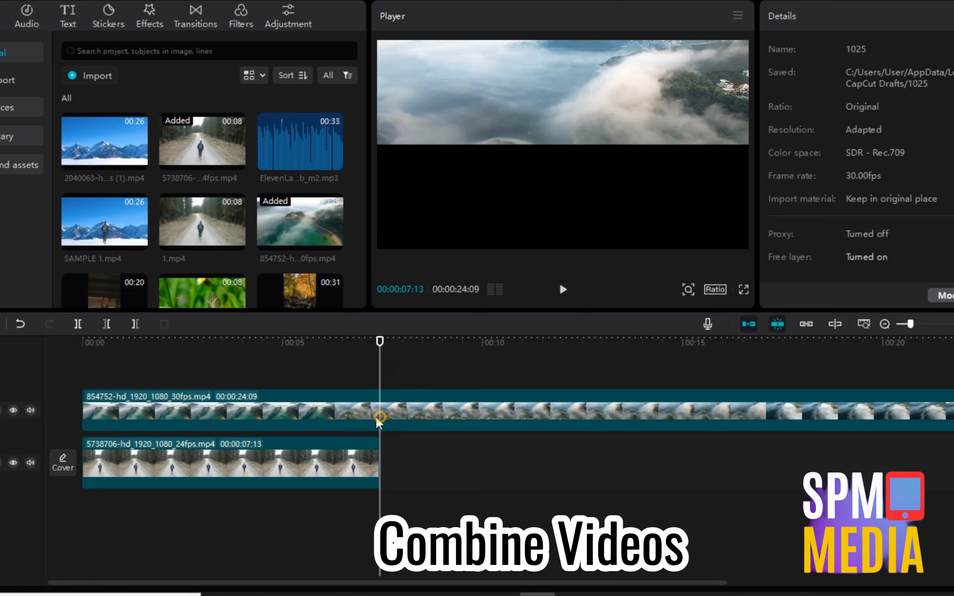
click(78, 324)
Delete the aerial clip's part after 00:07:13 and return to the start.
key(Delete)
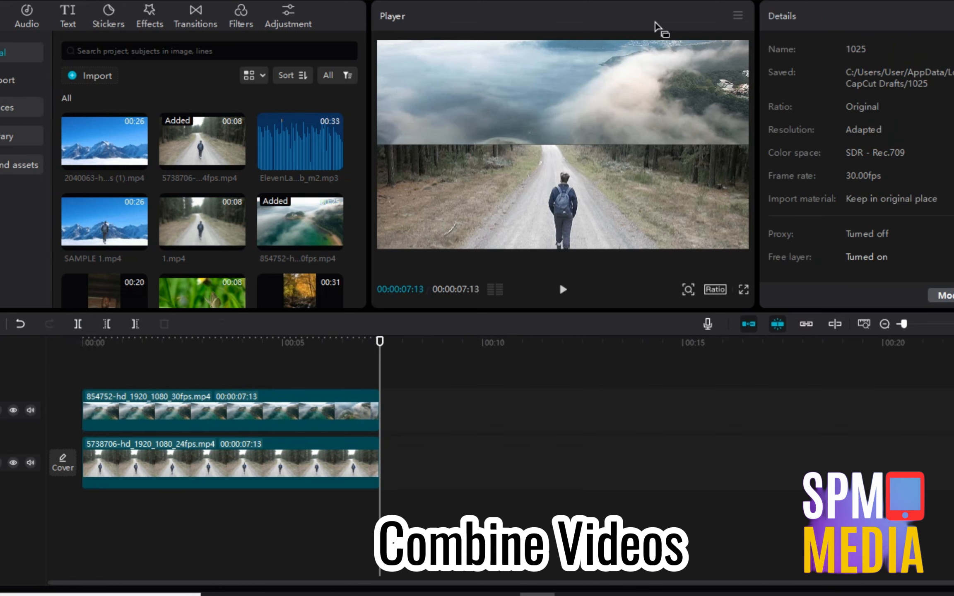
drag(302, 374, 42, 390)
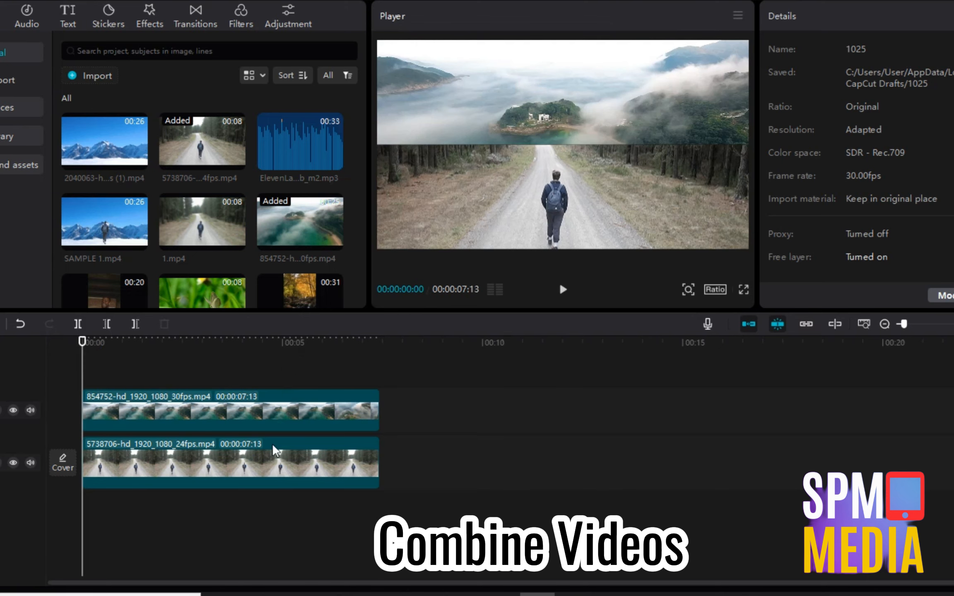
click(270, 427)
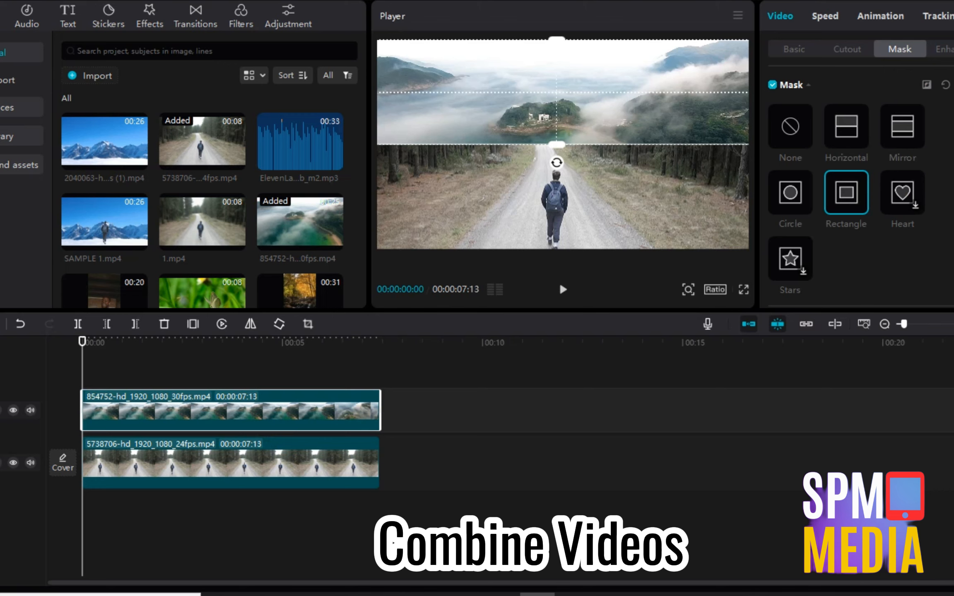
Set the aerial clip's Blend Mode to Brighten.
click(792, 51)
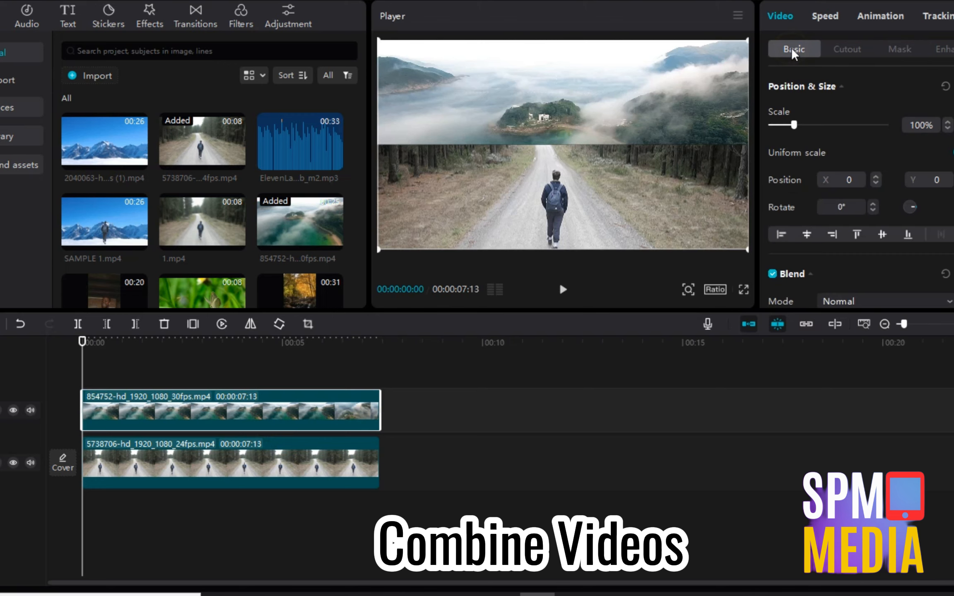
click(881, 299)
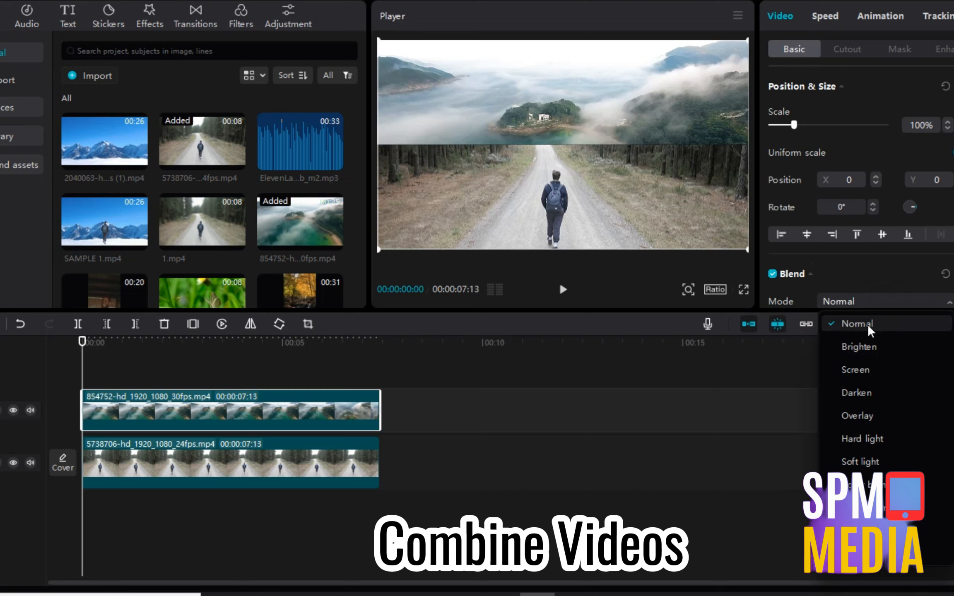
click(871, 350)
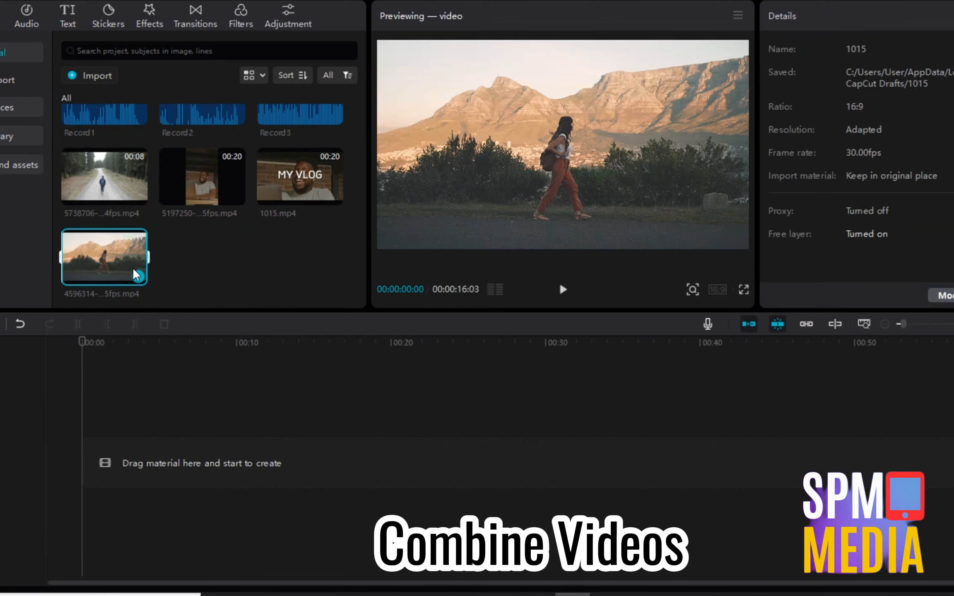
Place the walking-woman clip on the timeline and add a Default text title.
drag(109, 266, 81, 459)
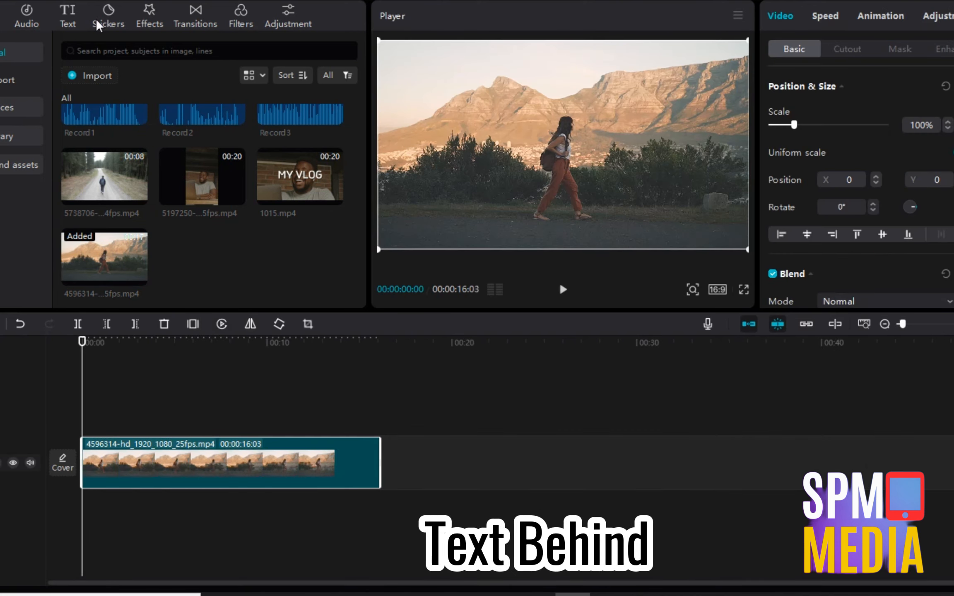
click(67, 17)
click(111, 106)
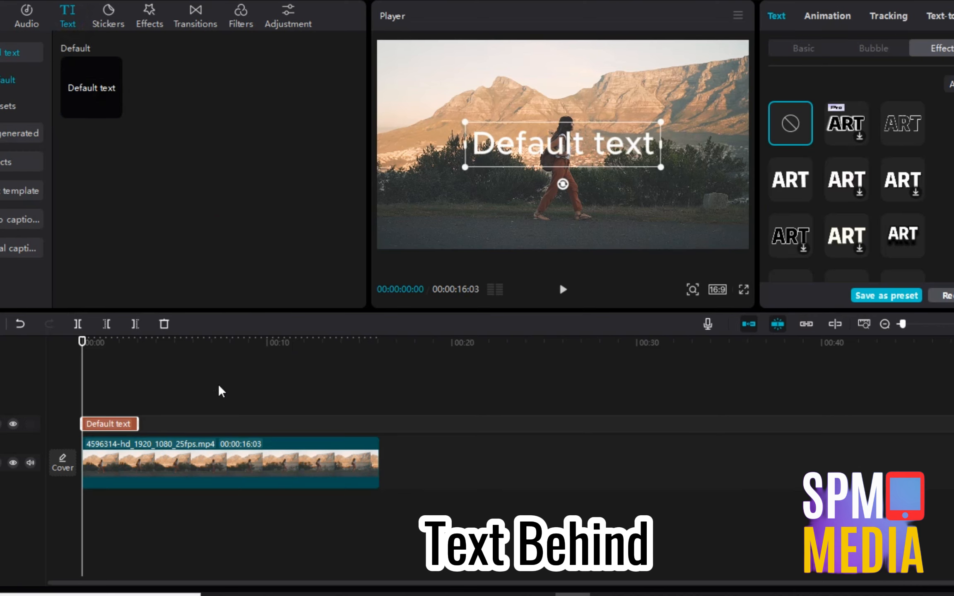
Replace the title's placeholder text with MY JOURNEY.
click(118, 410)
click(118, 427)
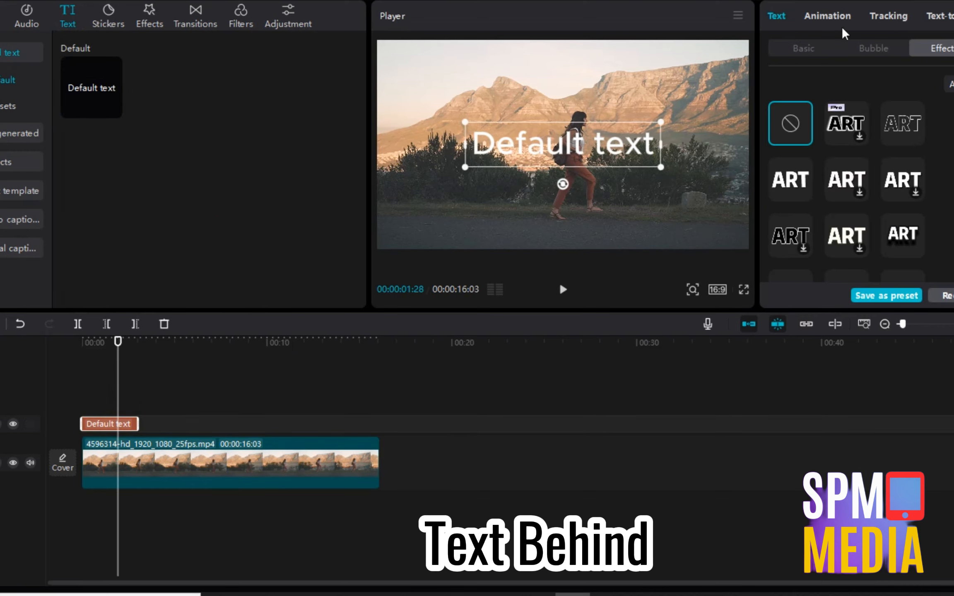
click(798, 48)
click(824, 81)
key(ctrl+a)
text(M)
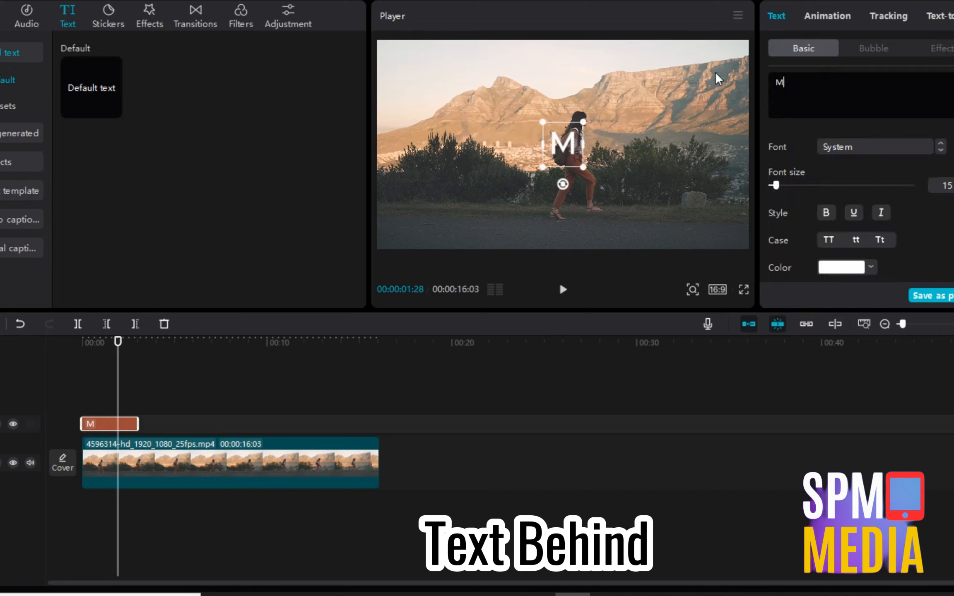
text(Y JOURNEY)
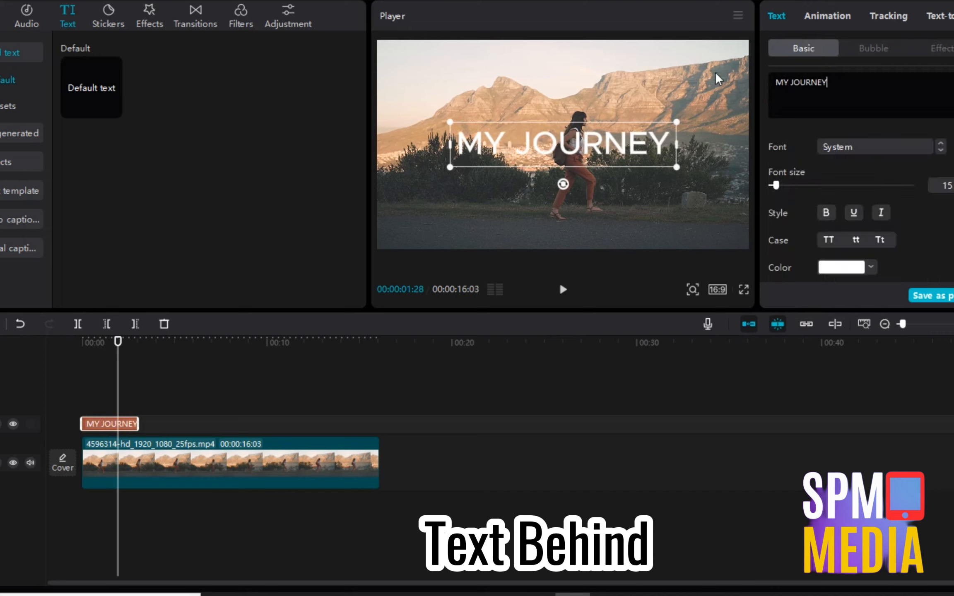
Apply an ART style to the MY JOURNEY title and enlarge it.
click(936, 49)
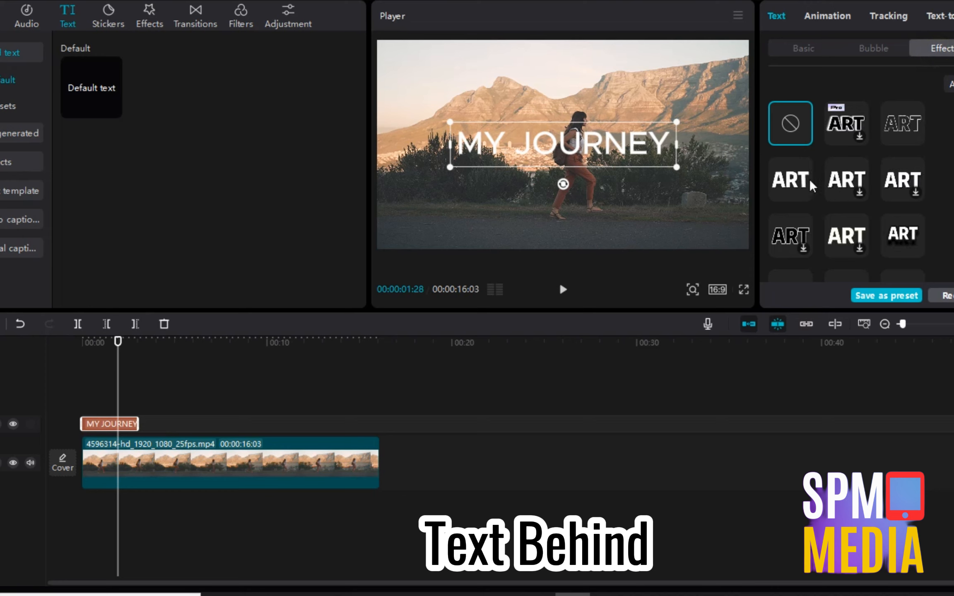
click(805, 179)
drag(674, 127, 718, 118)
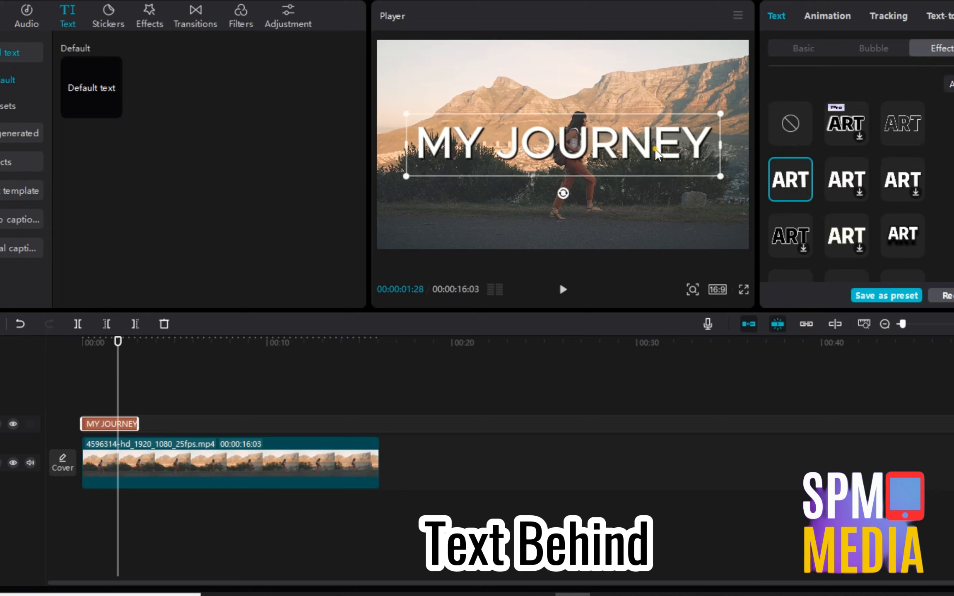
Centre the title, stretch it across the whole clip, and bring up the export settings.
drag(654, 147, 608, 164)
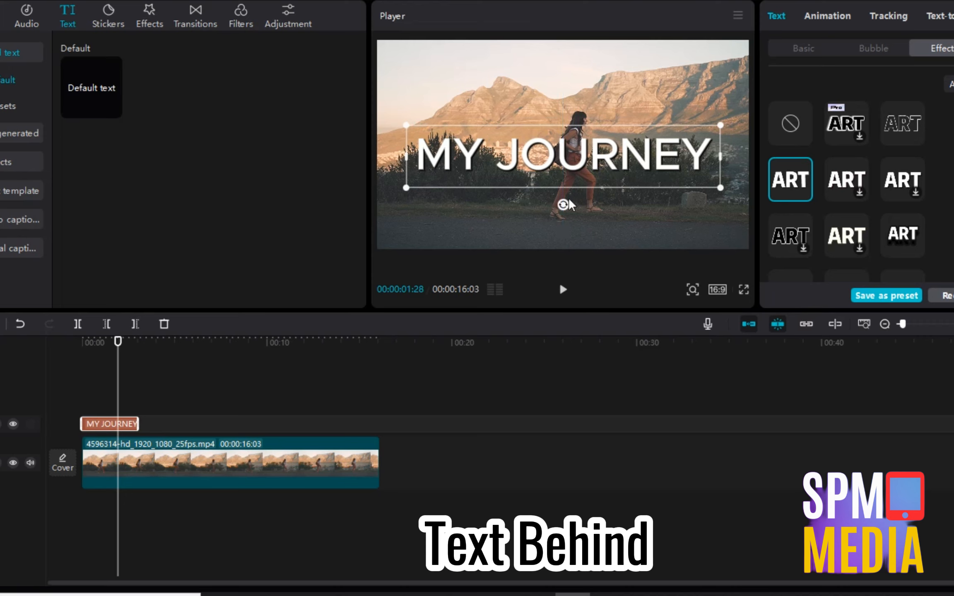
drag(145, 420, 380, 420)
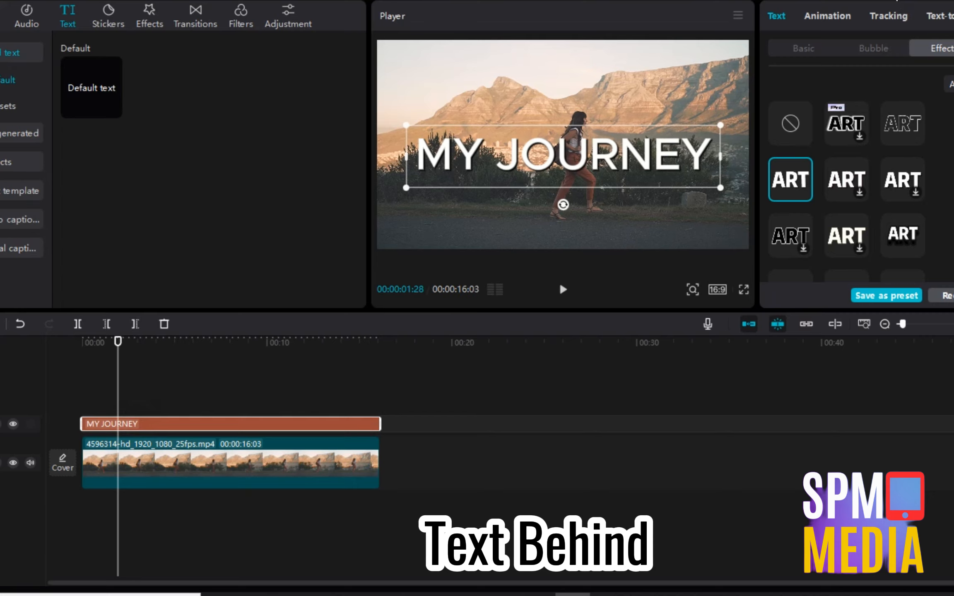
click(892, 0)
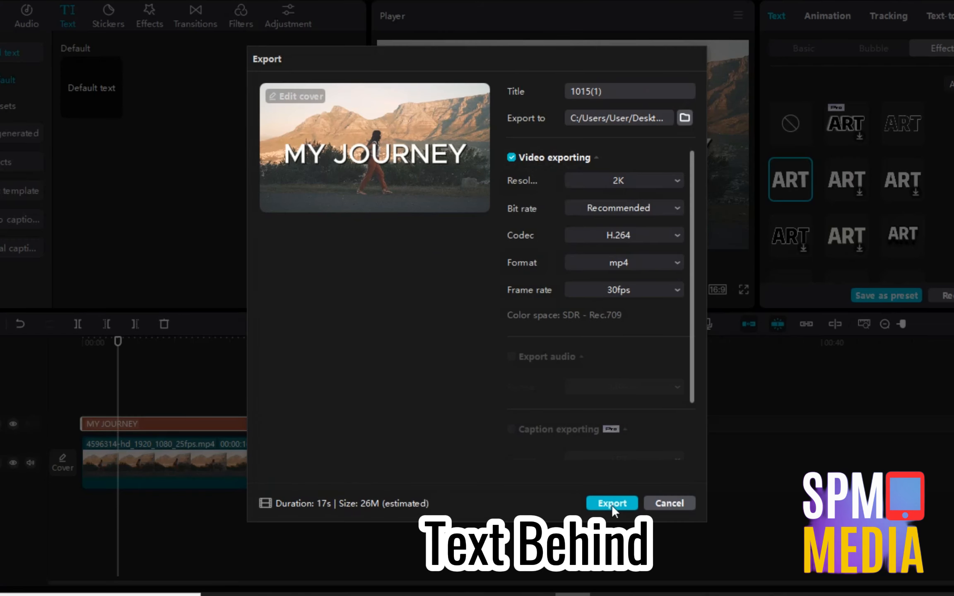
Export the titled video, then clear both clips from the timeline.
click(611, 504)
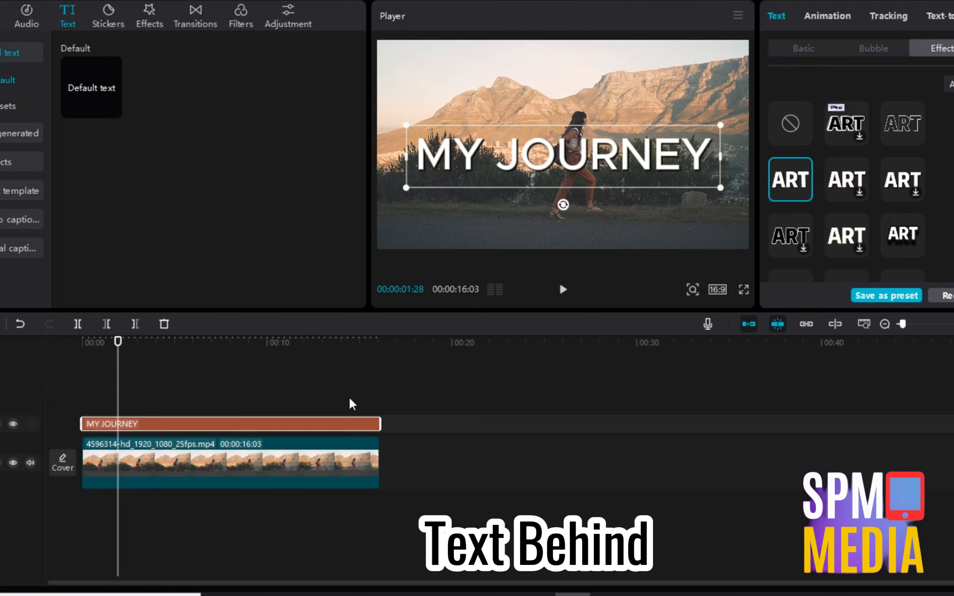
drag(426, 503, 208, 372)
key(Delete)
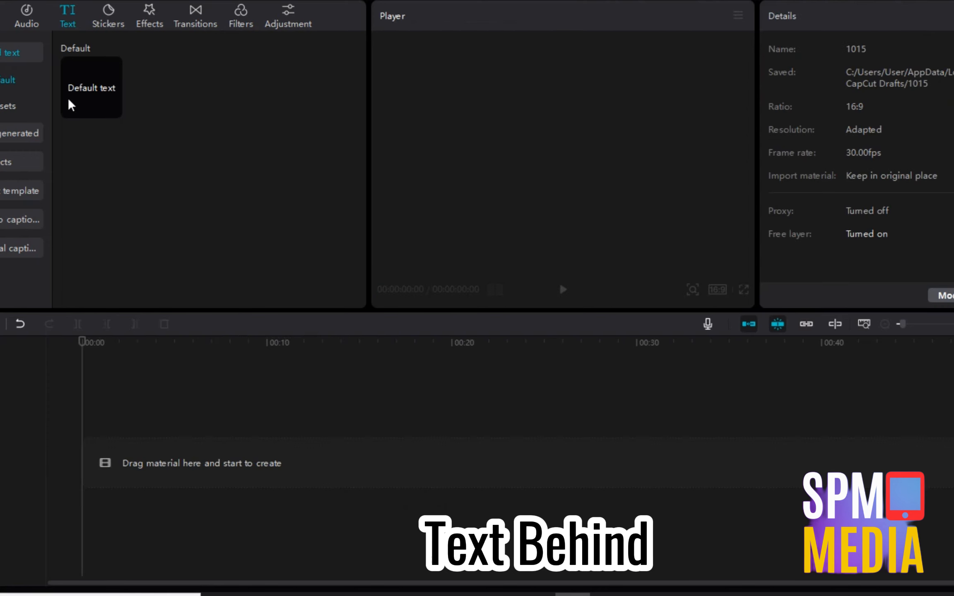
Place the exported 1015(1).mp4 on the timeline and the original 4596314 clip on a second track.
click(1, 17)
drag(104, 262, 100, 457)
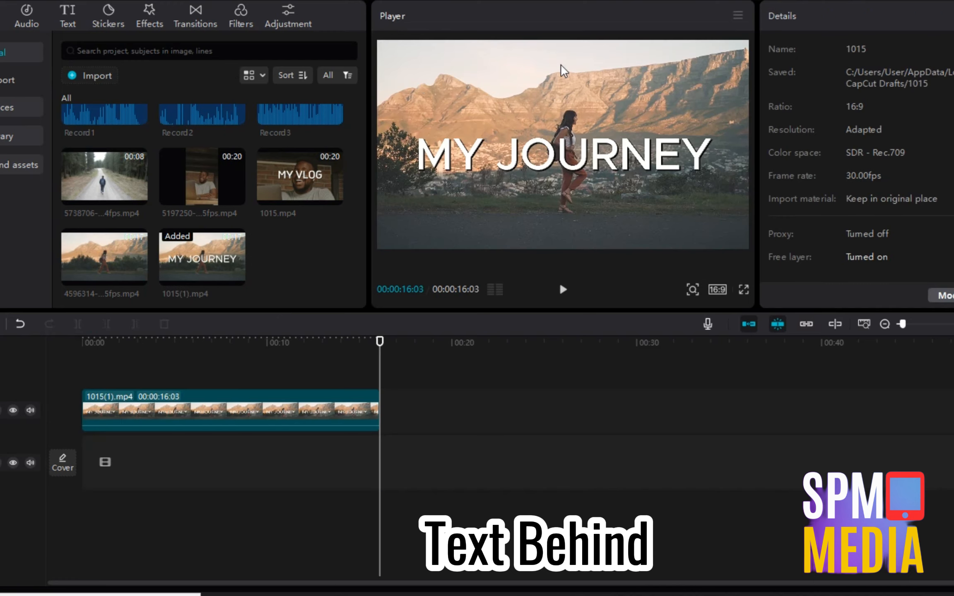
click(254, 401)
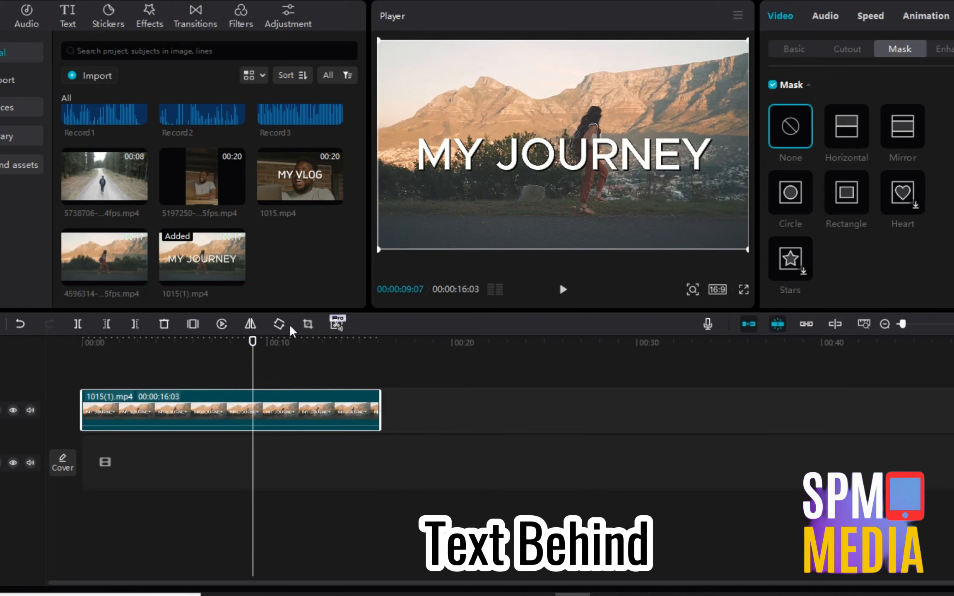
drag(124, 265, 92, 469)
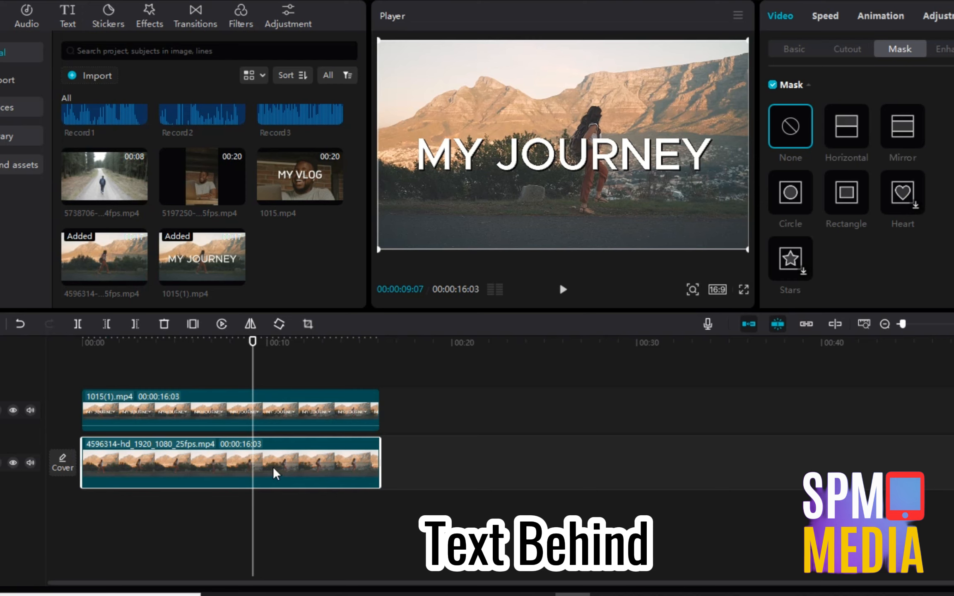
Turn on Auto cutout for the original 4596314 walking-woman clip and play to see her before MY JOURNEY.
click(140, 369)
drag(104, 343, 81, 344)
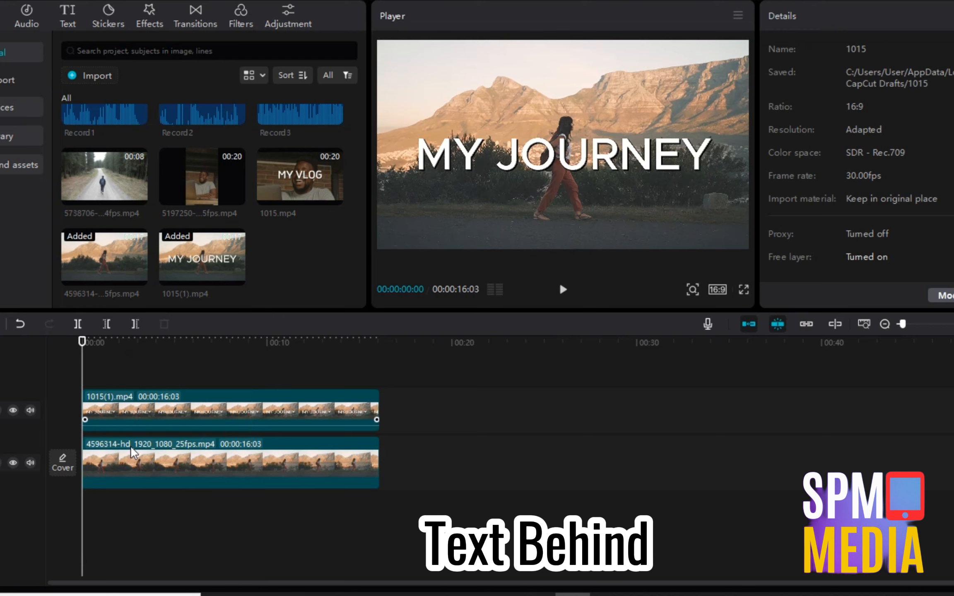
click(143, 468)
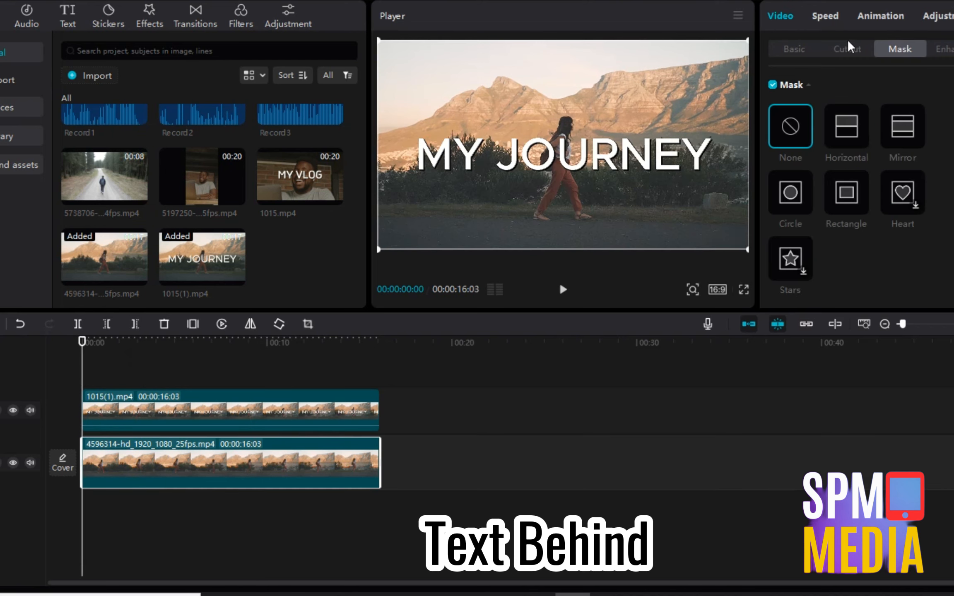
click(840, 48)
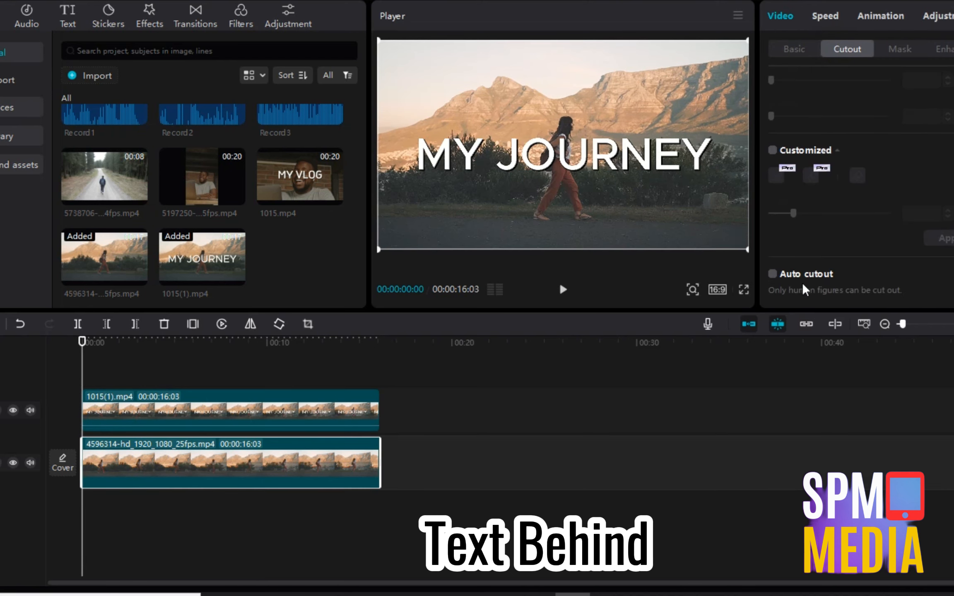
click(772, 274)
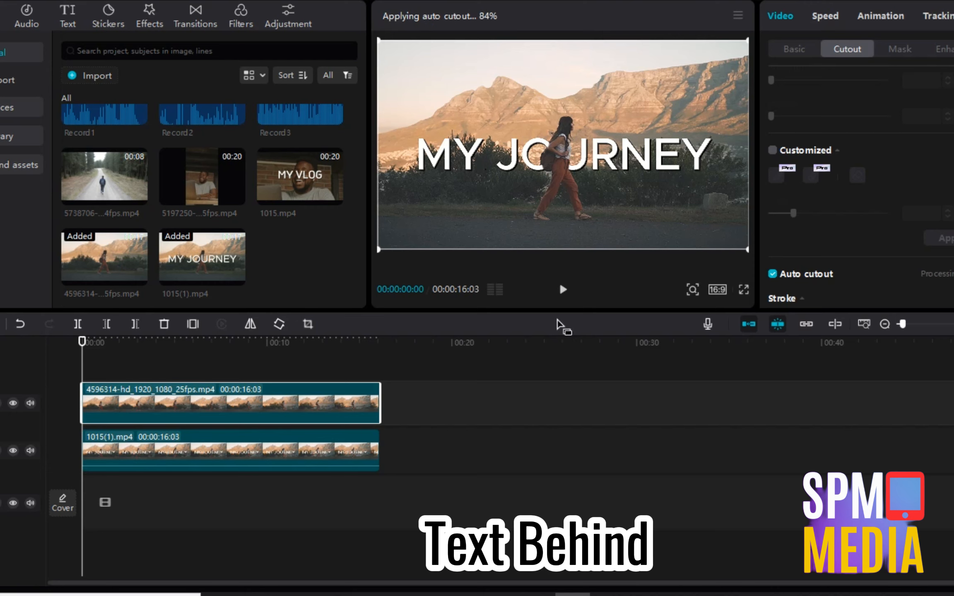
click(562, 290)
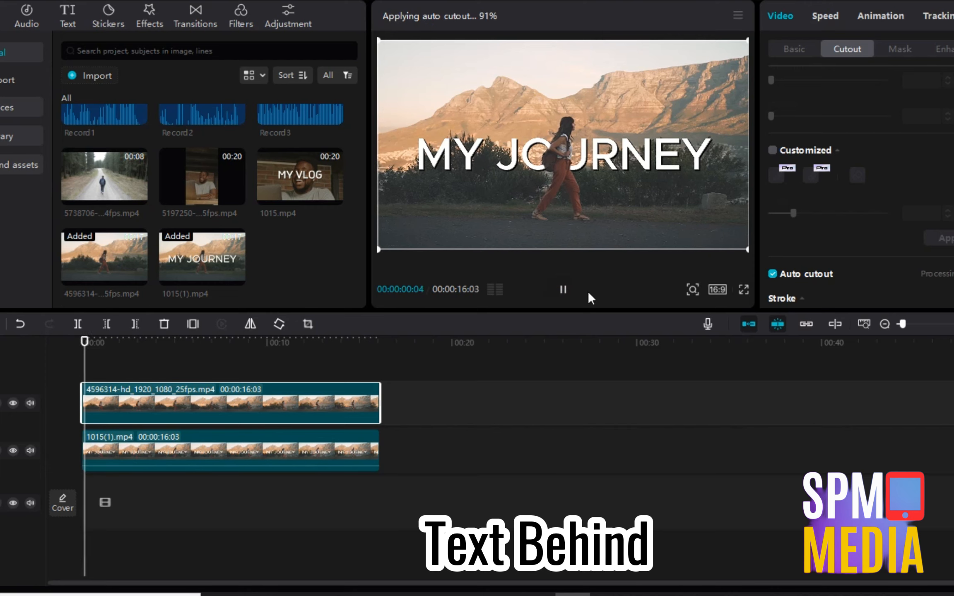